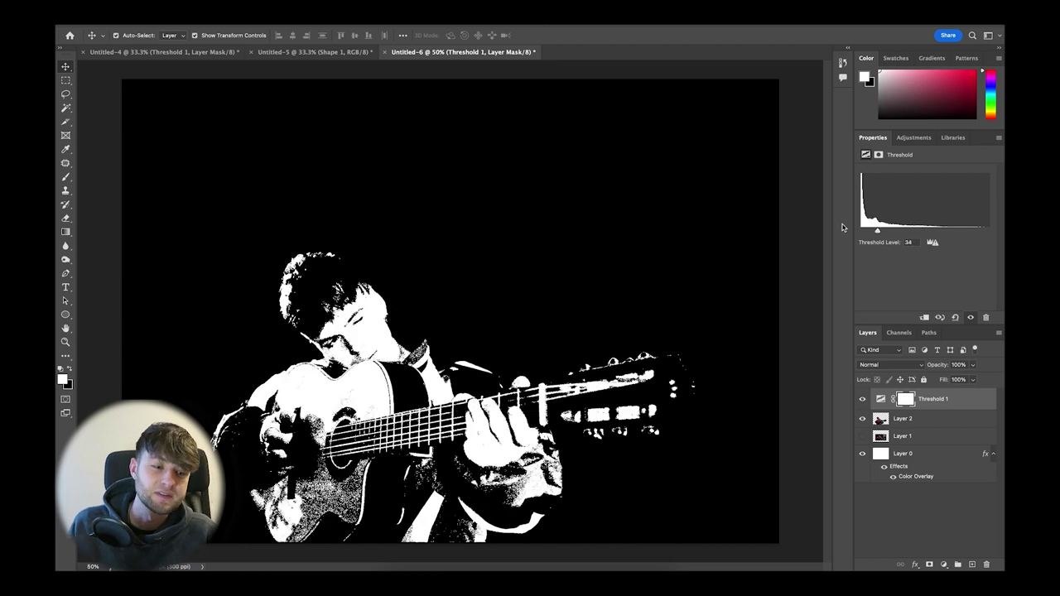
Step: Stamp the visible layers into Layer 6 and change its colour overlay from red to yellow
click(934, 424)
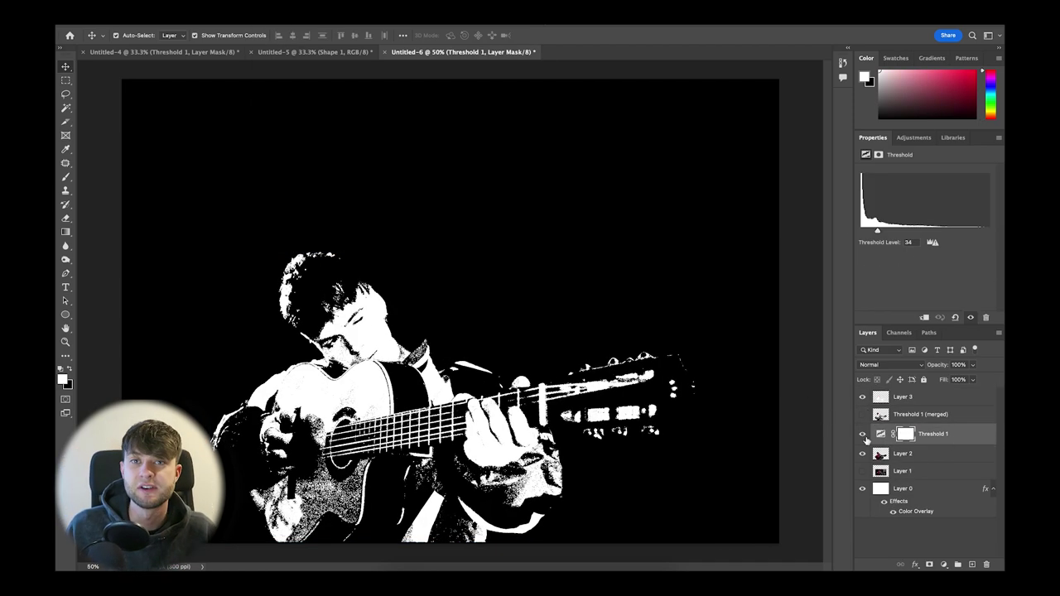
click(863, 487)
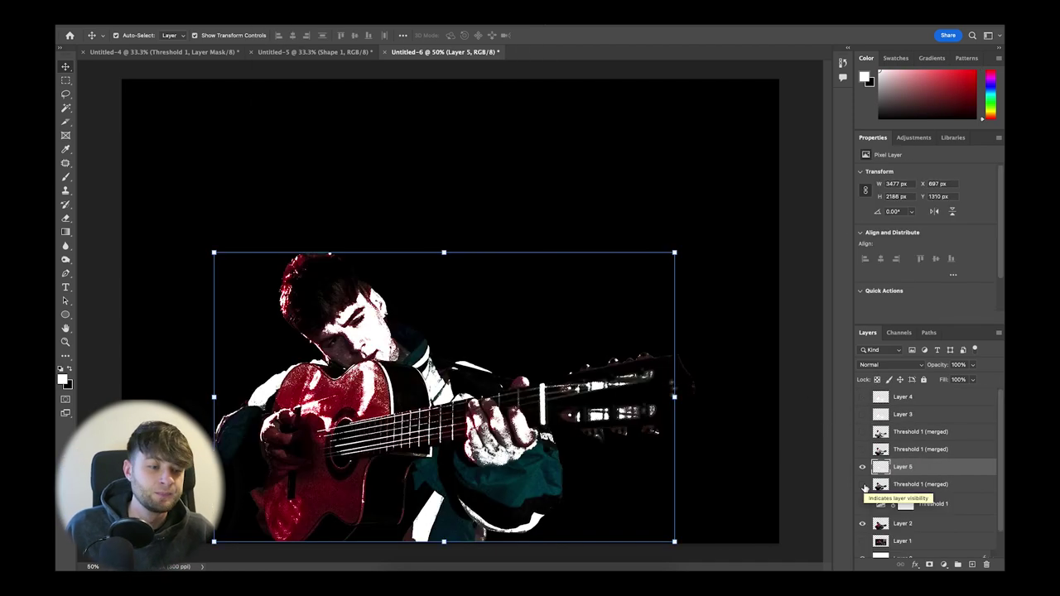
key(ctrl+shift+alt+e)
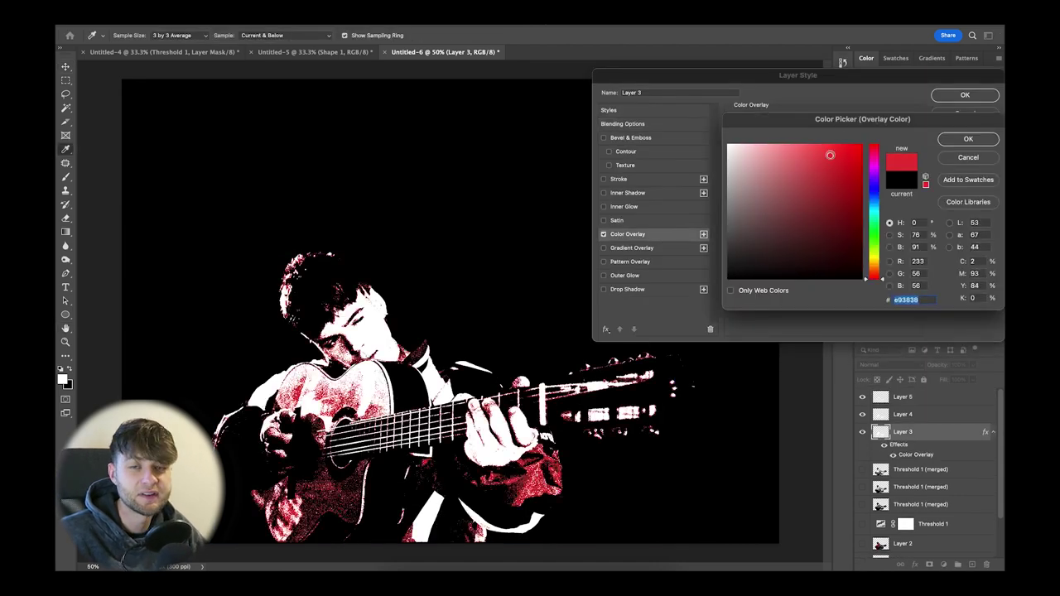
drag(873, 278, 877, 177)
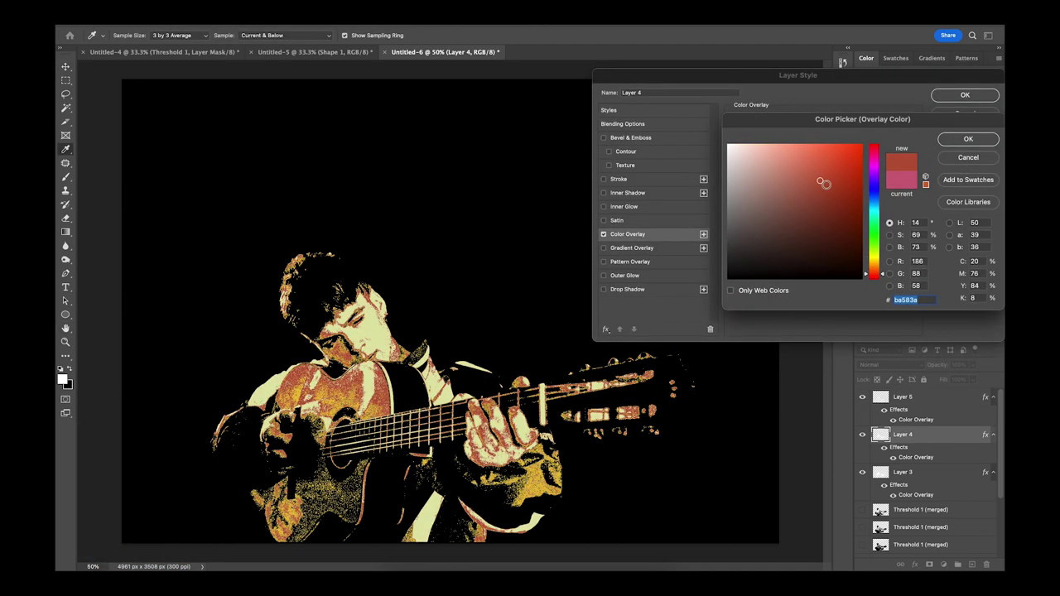
key(Return)
click(604, 179)
click(951, 98)
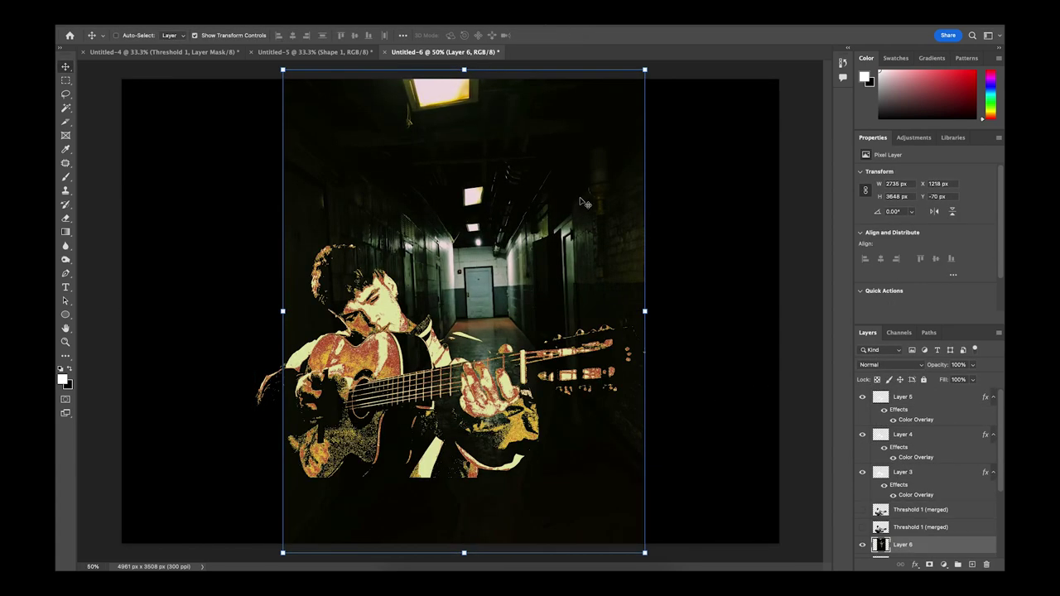
Step: Put the hallway photo under a Threshold layer at level 34 and merge it red-tinted
drag(919, 497, 960, 511)
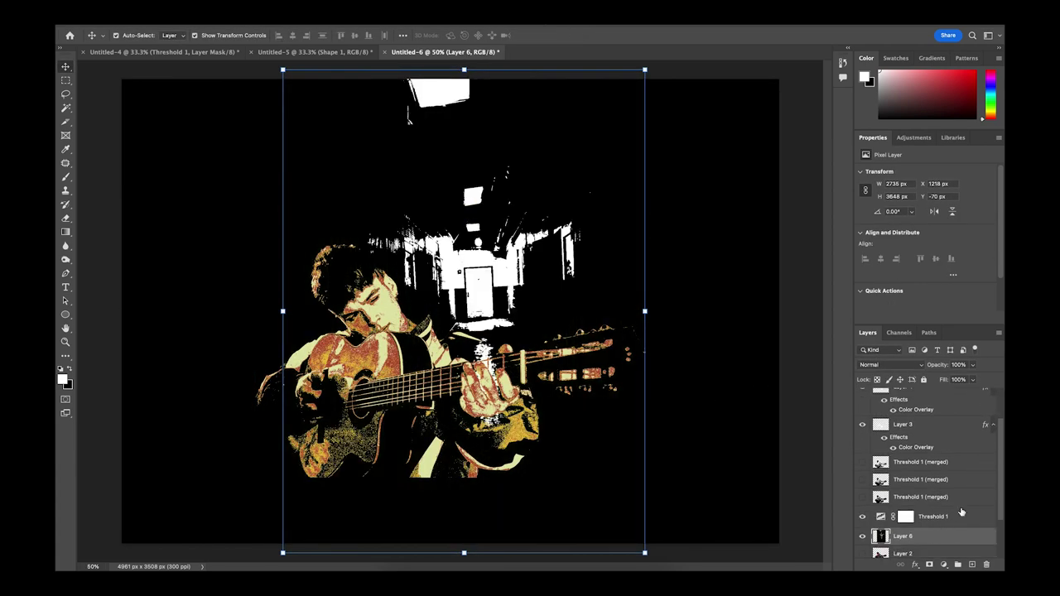
click(961, 514)
drag(895, 229, 881, 225)
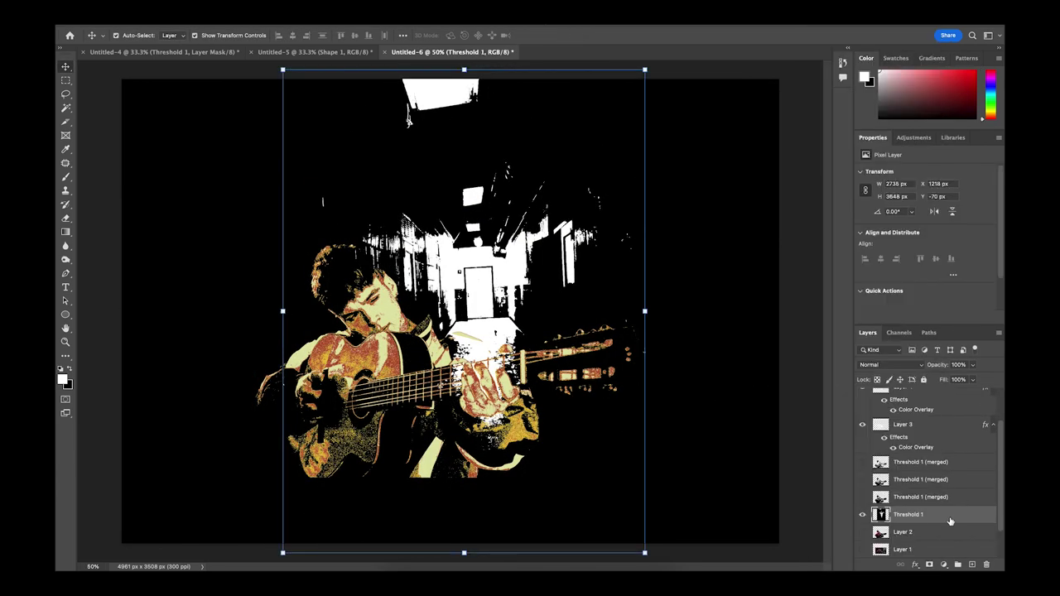
click(65, 219)
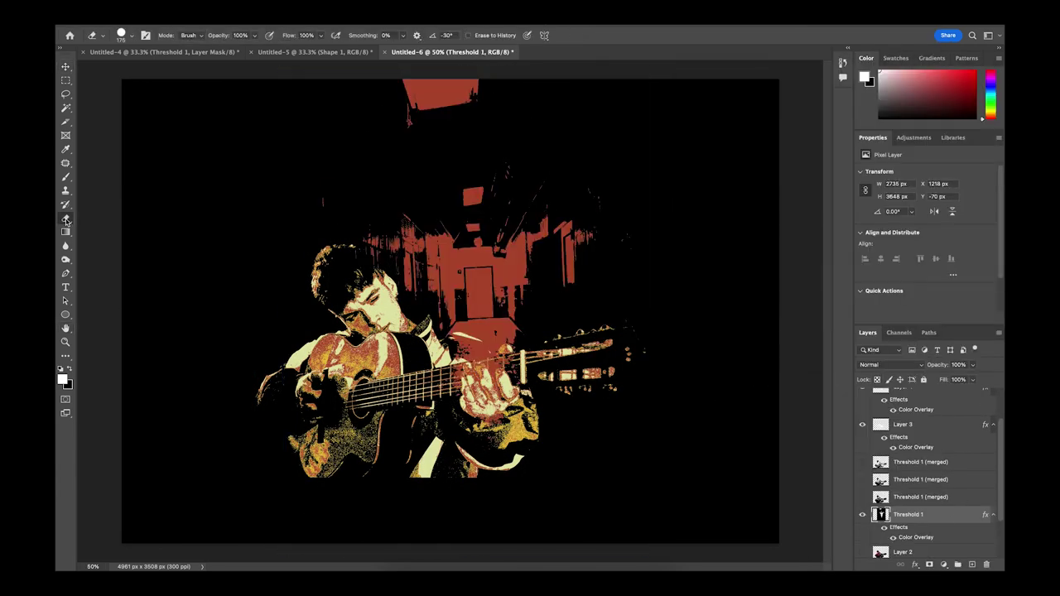
scroll(481, 347, up, 4)
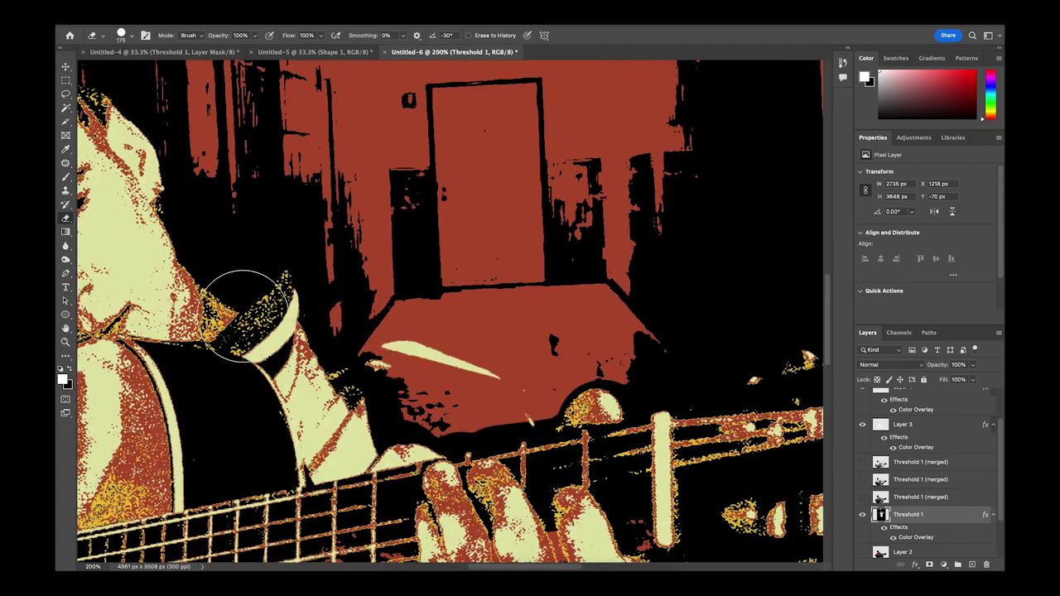
scroll(244, 313, down, 4)
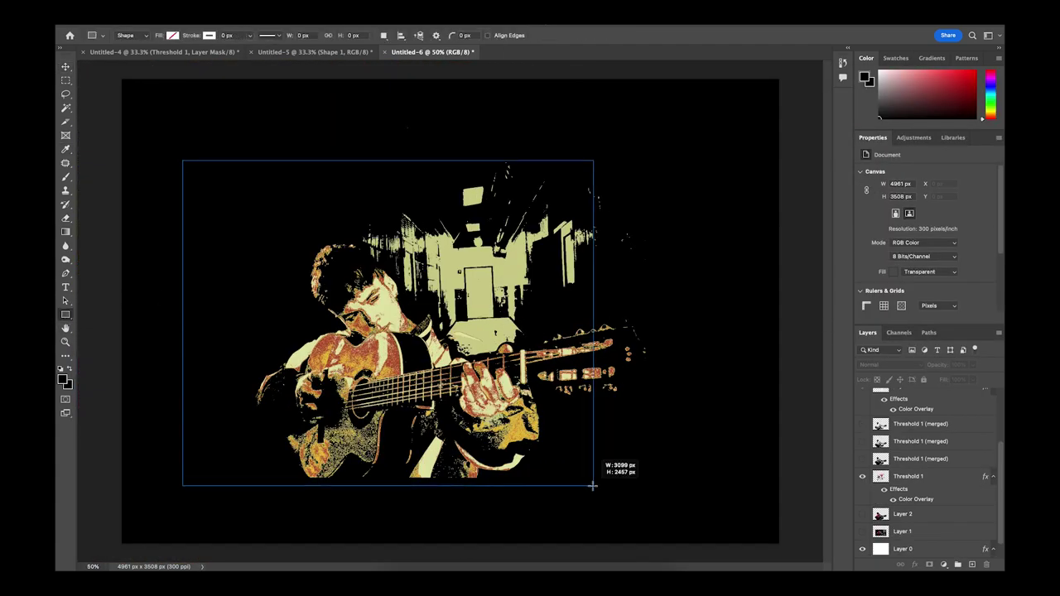
Step: Draw a white-outlined rectangle frame around the guitarist
drag(592, 486, 557, 483)
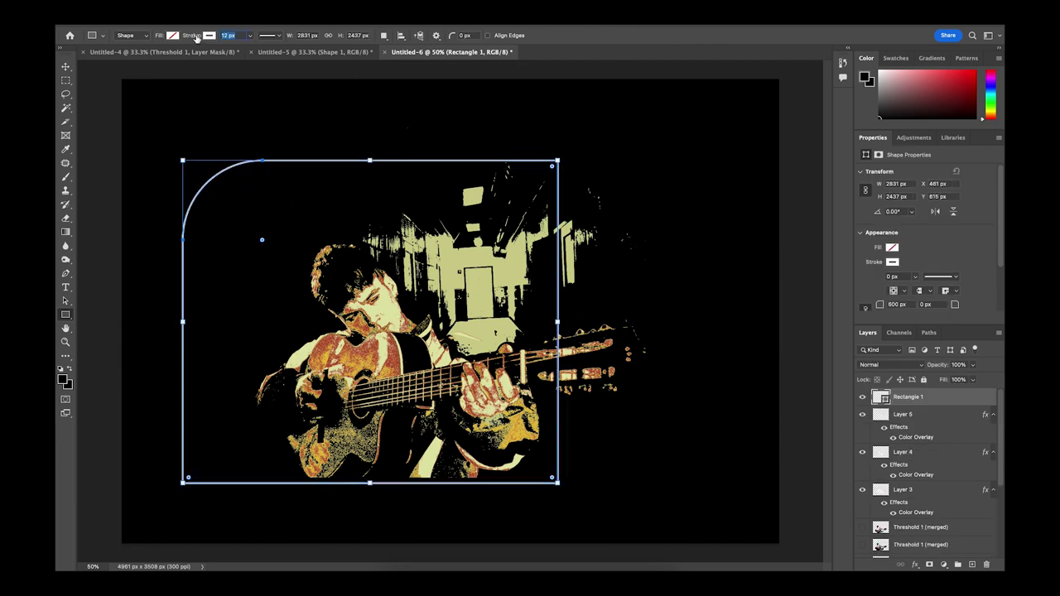
key(Return)
key(v)
Step: Shift the image left, enlarge it to about 112%, and set 'The Tale Of' in AnnabelleJF with a stroke
drag(519, 323, 447, 317)
key(ctrl+t)
drag(591, 300, 593, 302)
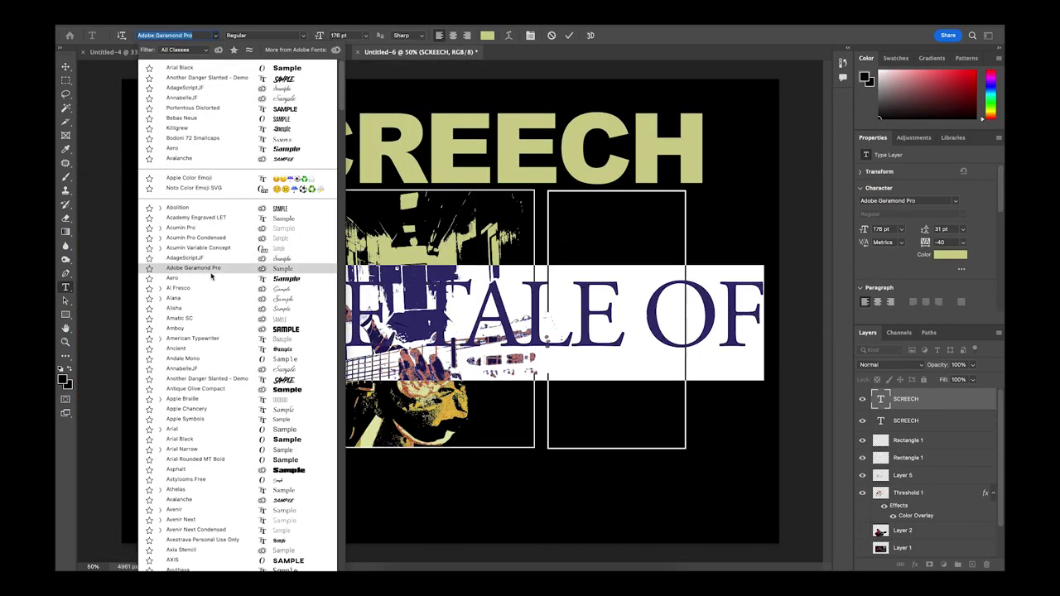
click(182, 367)
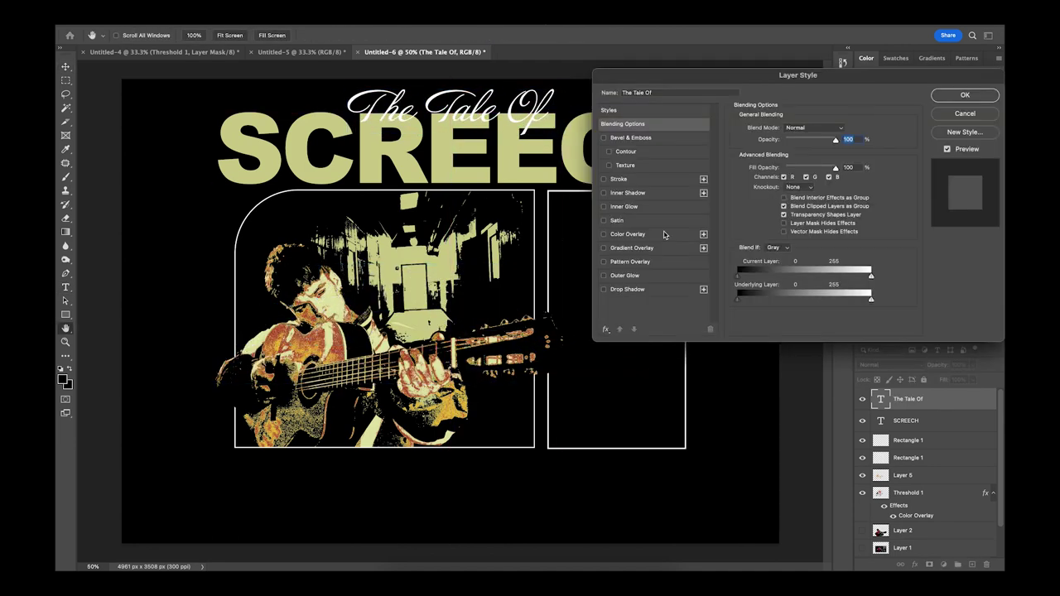
click(618, 179)
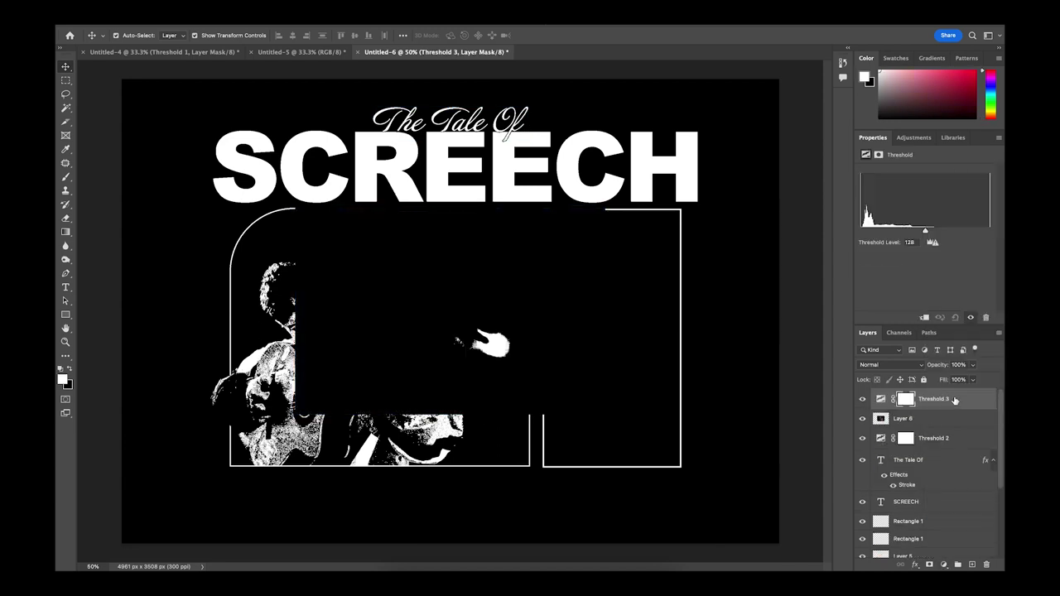
Step: Lower the hand's Threshold level, move the hand over the right frame, and set 78% opacity
click(888, 399)
drag(924, 230, 883, 227)
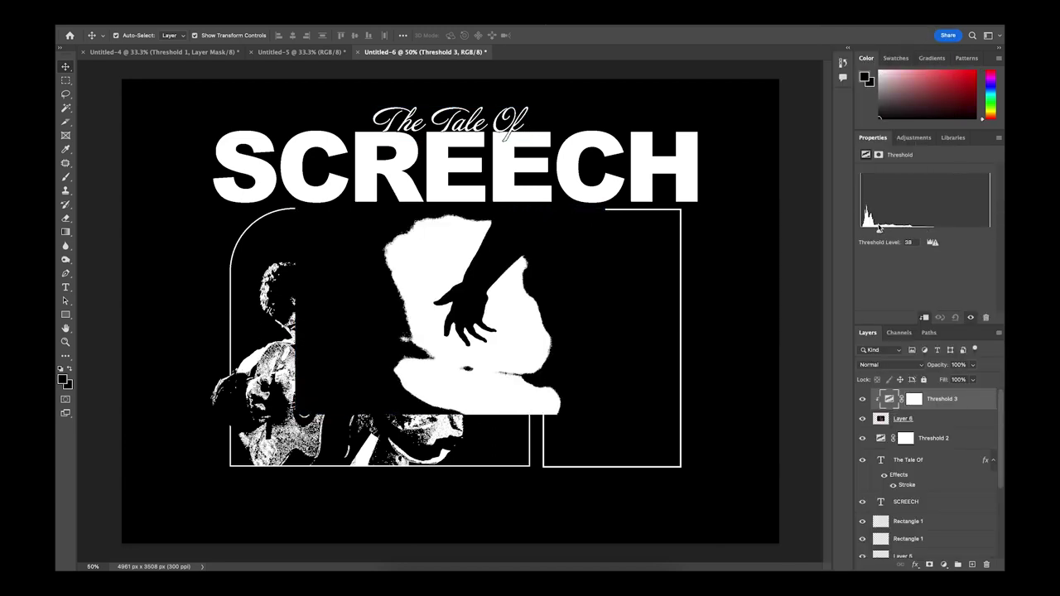
drag(452, 311, 594, 323)
key(7)
key(8)
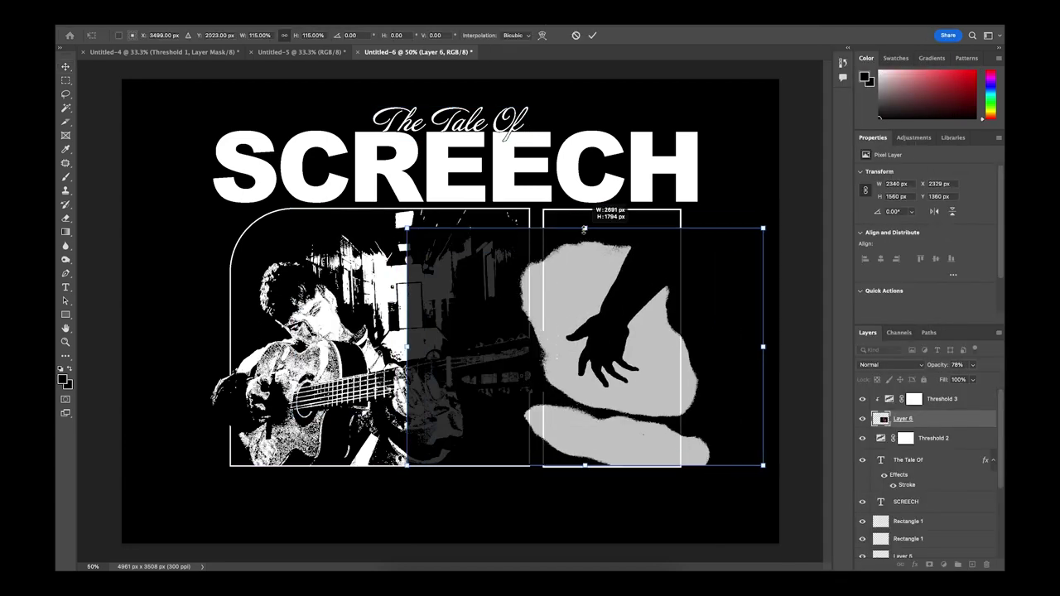
scroll(530, 331, up, 3)
scroll(378, 83, down, 2)
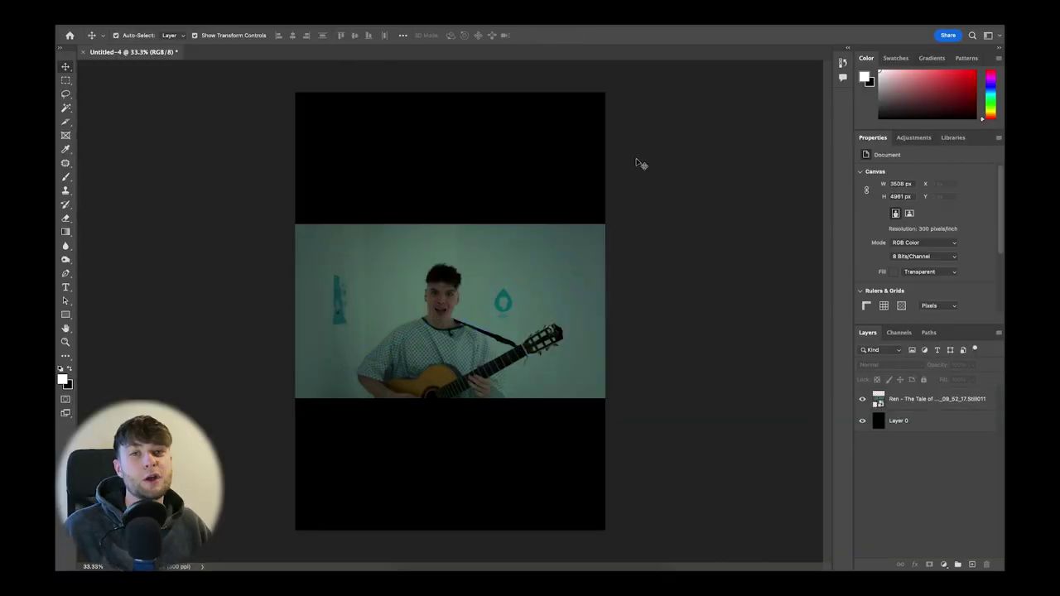
Step: Rasterize the video still, cut the guitarist out with Select Subject, and hide the original
right_click(923, 398)
click(911, 291)
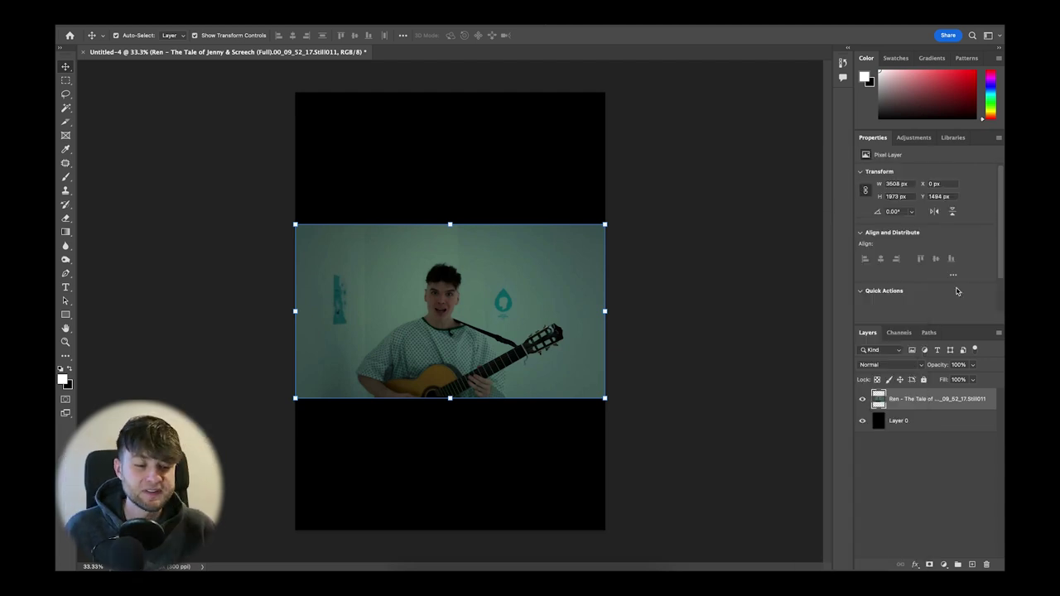
key(super+plus)
key(super+plus)
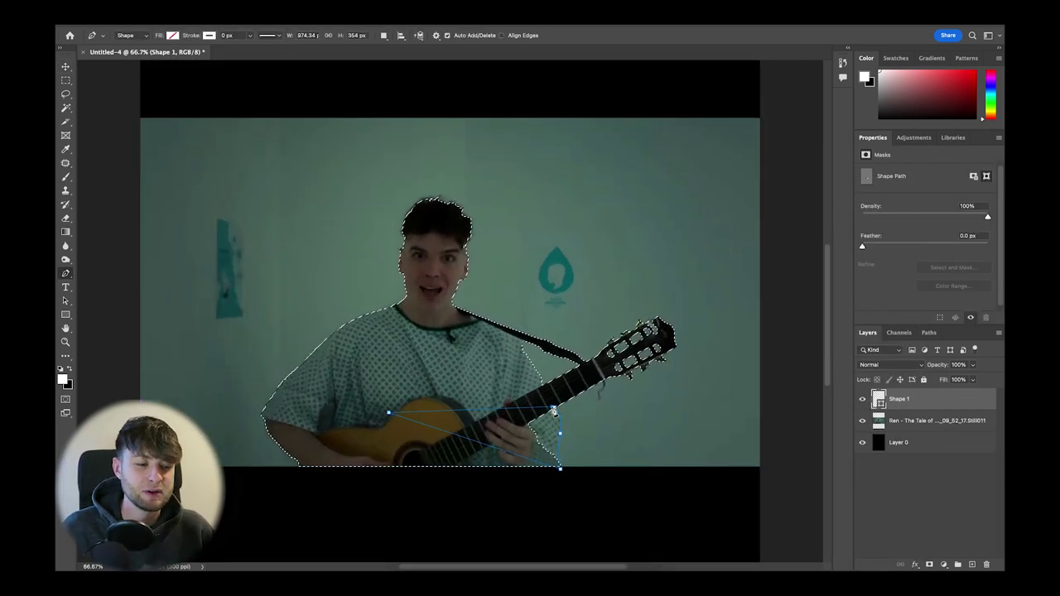
click(926, 417)
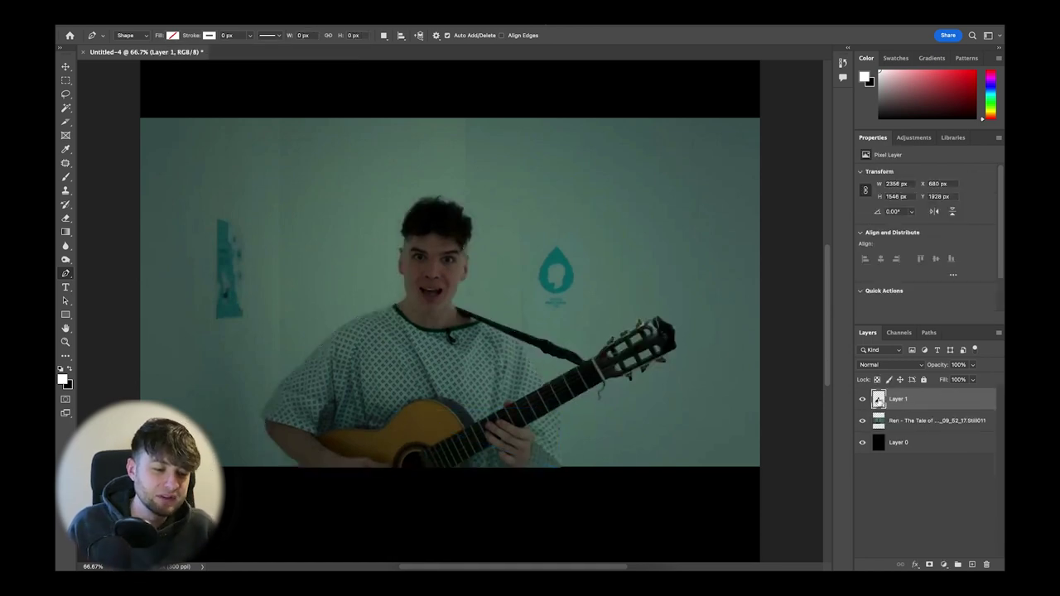
click(862, 421)
Step: Add a Threshold adjustment at level 89 and a white outline stroke to the cut-out
click(943, 564)
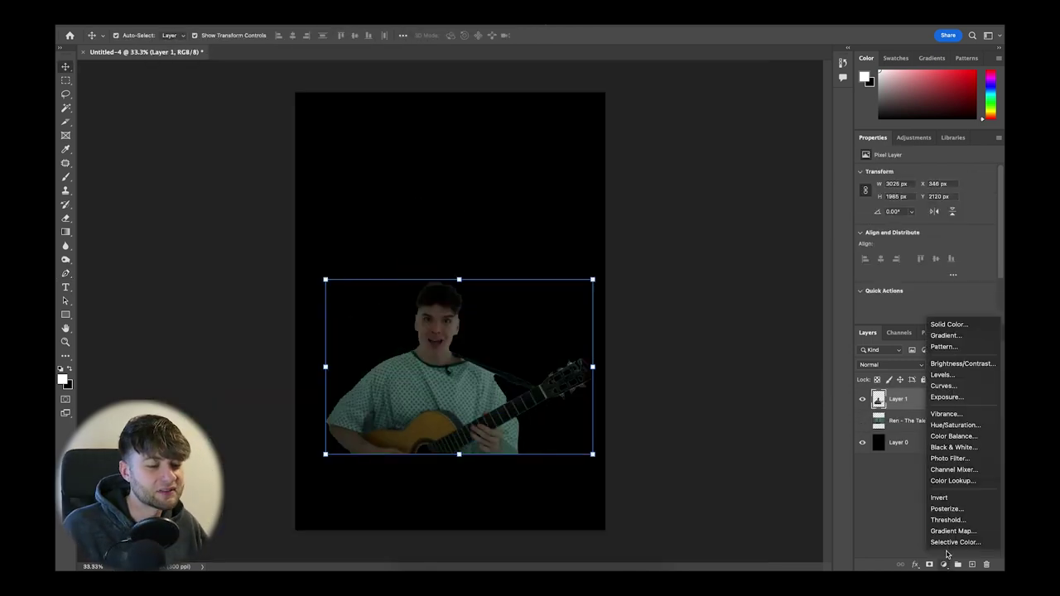
click(887, 527)
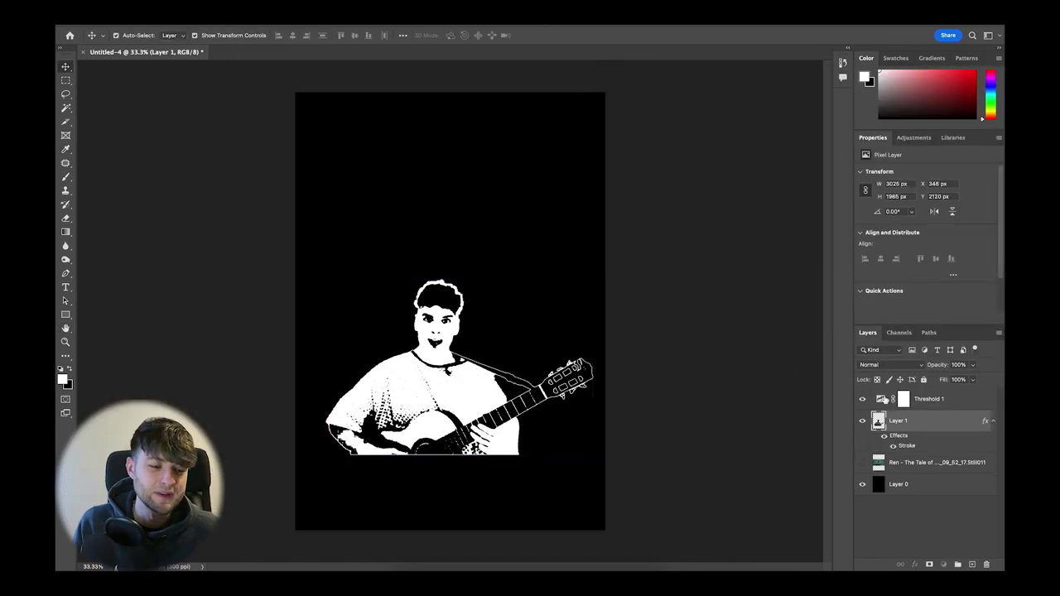
click(928, 398)
drag(890, 229, 894, 231)
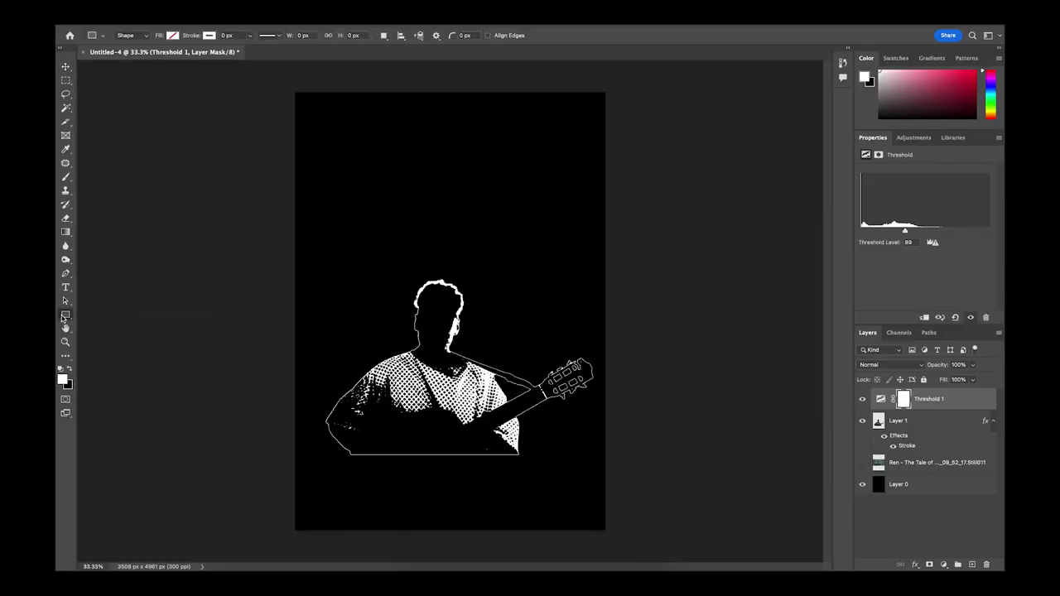
click(940, 461)
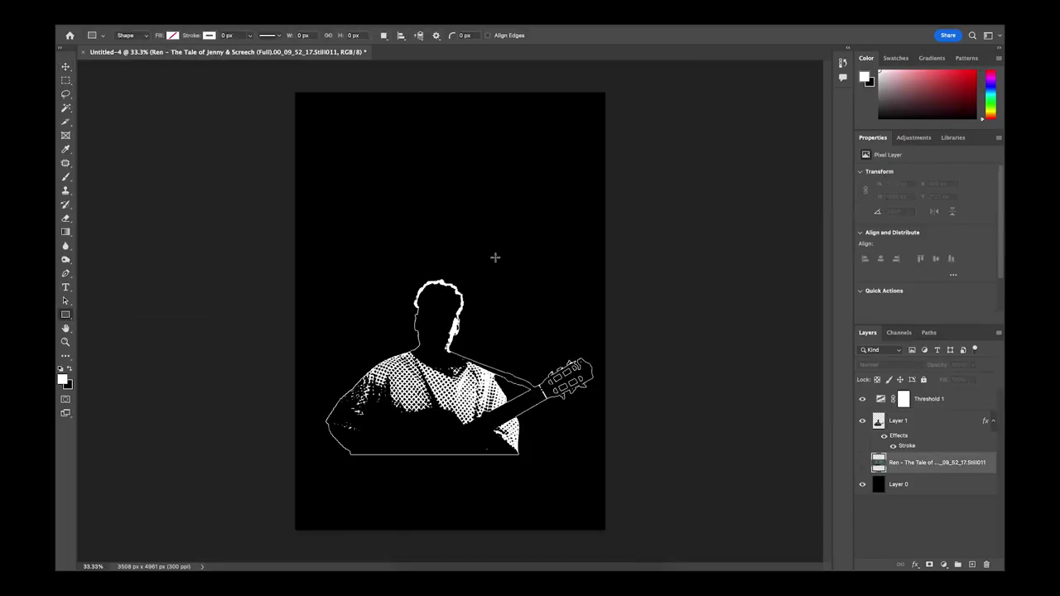
Step: Fill the glowing rectangle with white and reposition it behind the guitarist
click(173, 35)
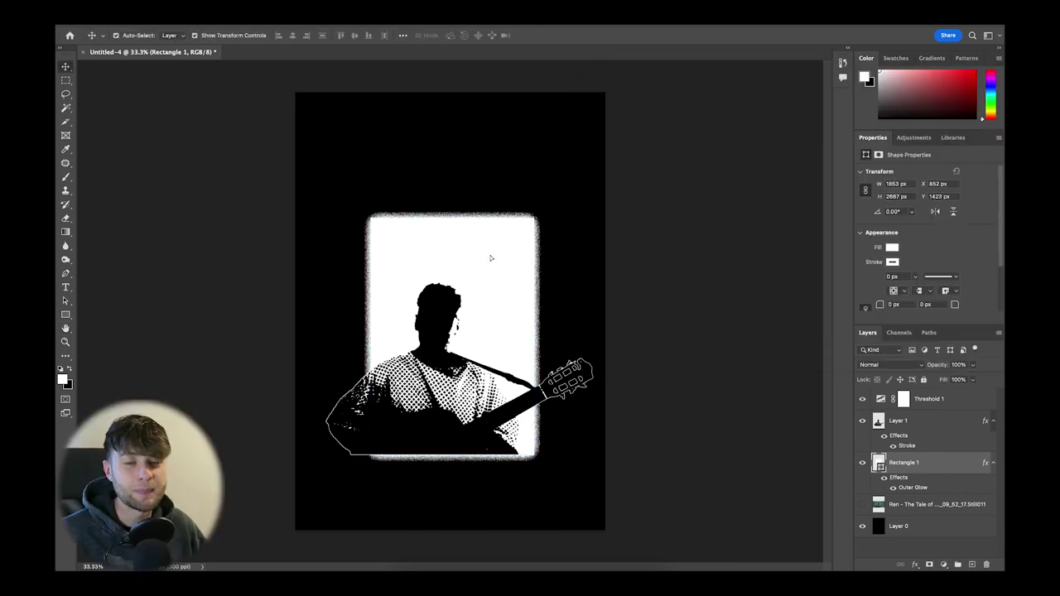
key(ctrl+t)
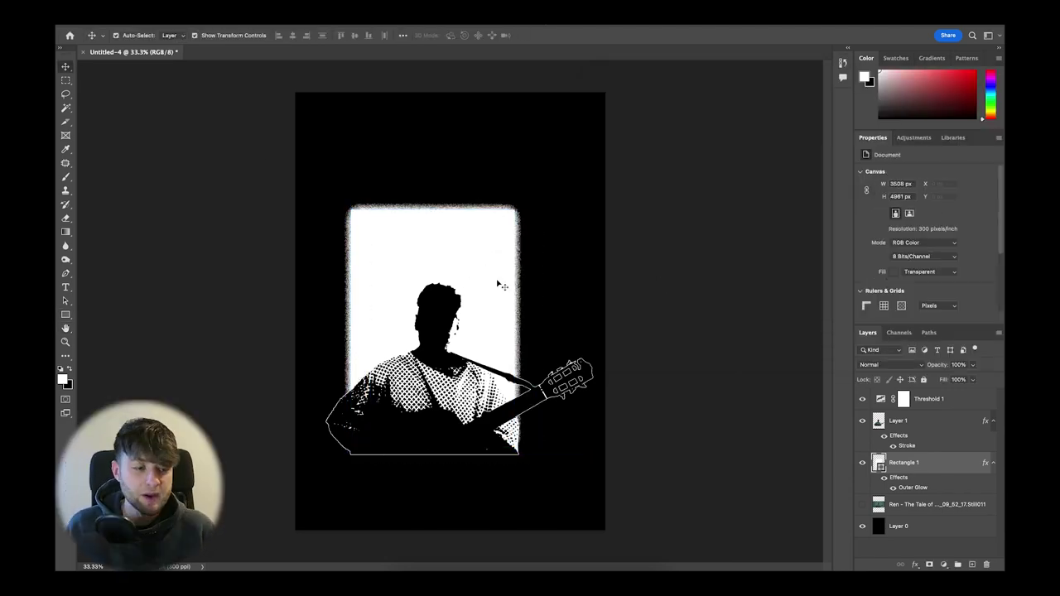
drag(491, 327, 449, 256)
key(Return)
Step: Rasterize the guitarist's stroke and erase his left side and bottom band with an 800 px eraser
click(943, 420)
key(e)
key(super+plus)
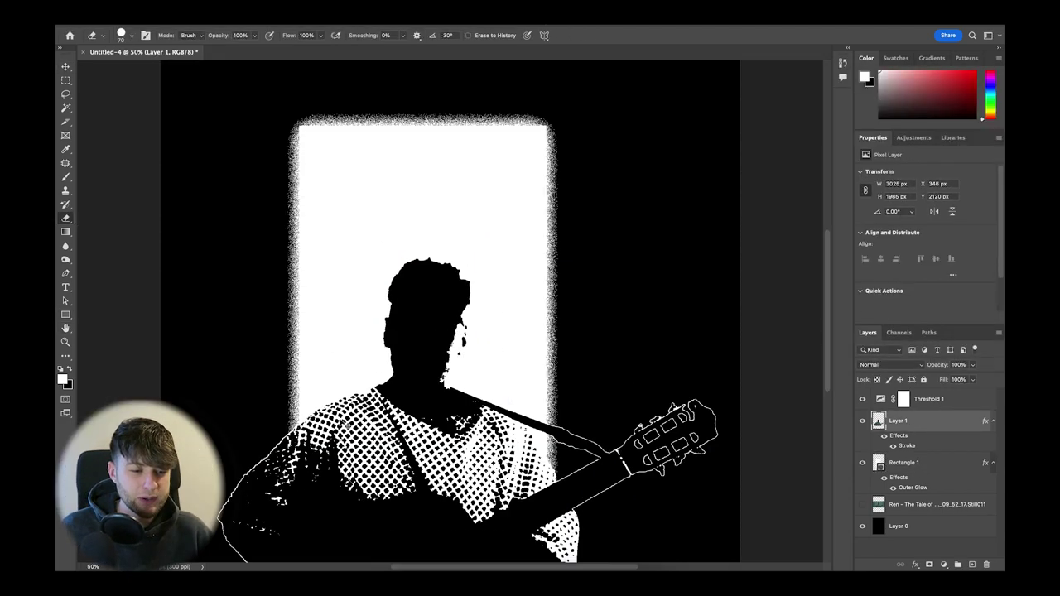
right_click(943, 428)
click(869, 236)
right_click(331, 301)
drag(306, 447, 335, 351)
click(132, 35)
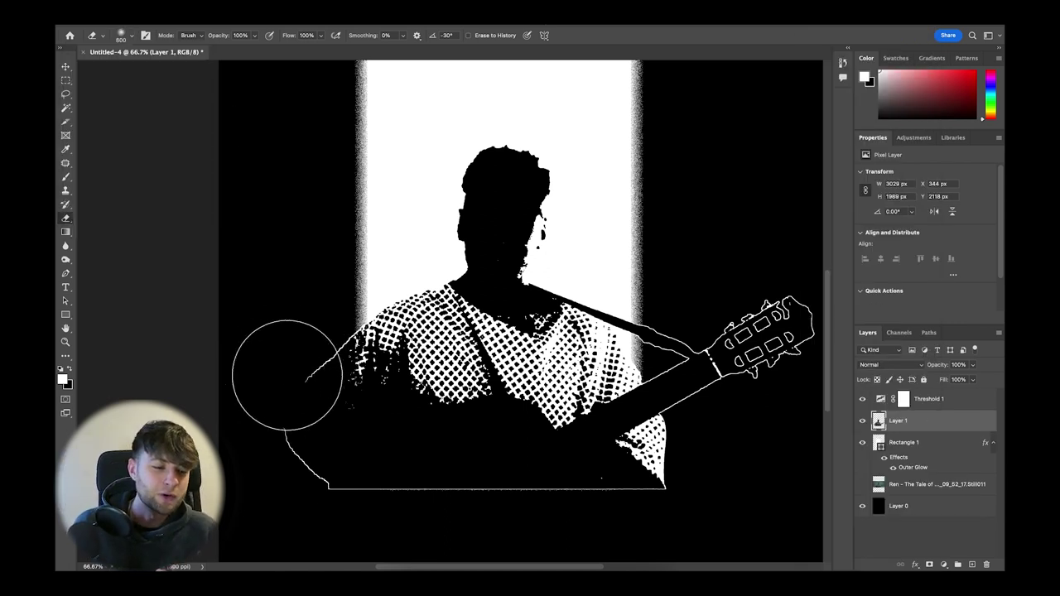
drag(248, 390, 704, 518)
Step: Zoom out to the whole poster and deselect the glowing rectangle
key(super+minus)
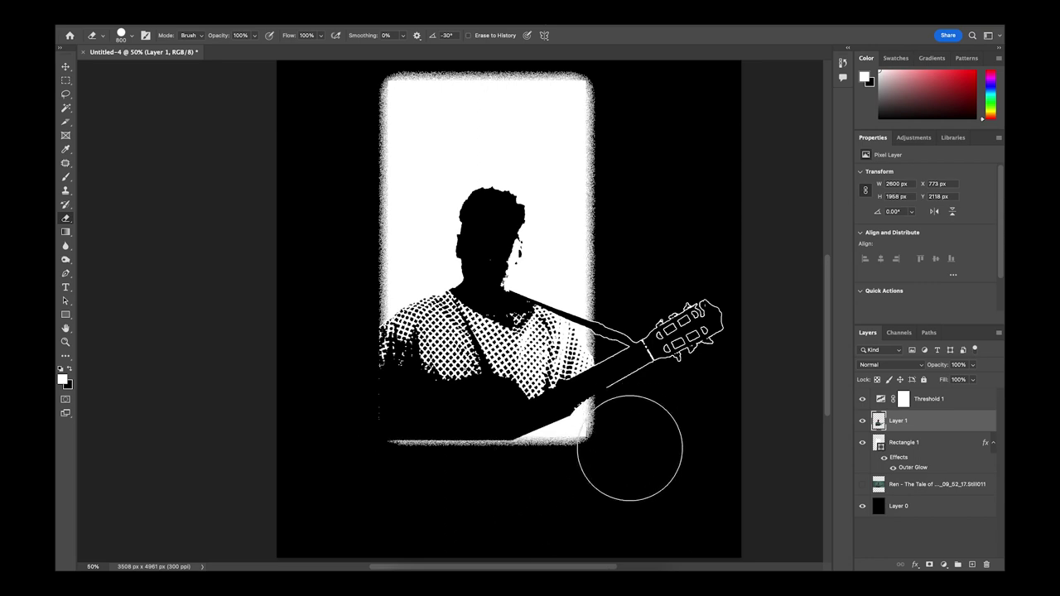
key(v)
click(608, 219)
key(super+minus)
click(246, 234)
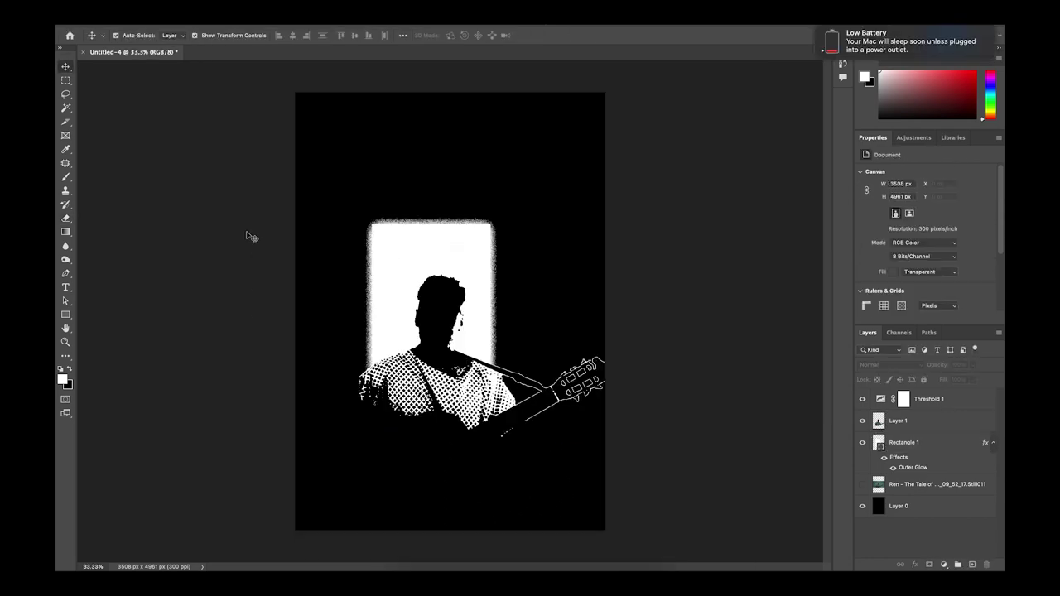
Step: Type the title 'REN' above the glowing rectangle
click(497, 326)
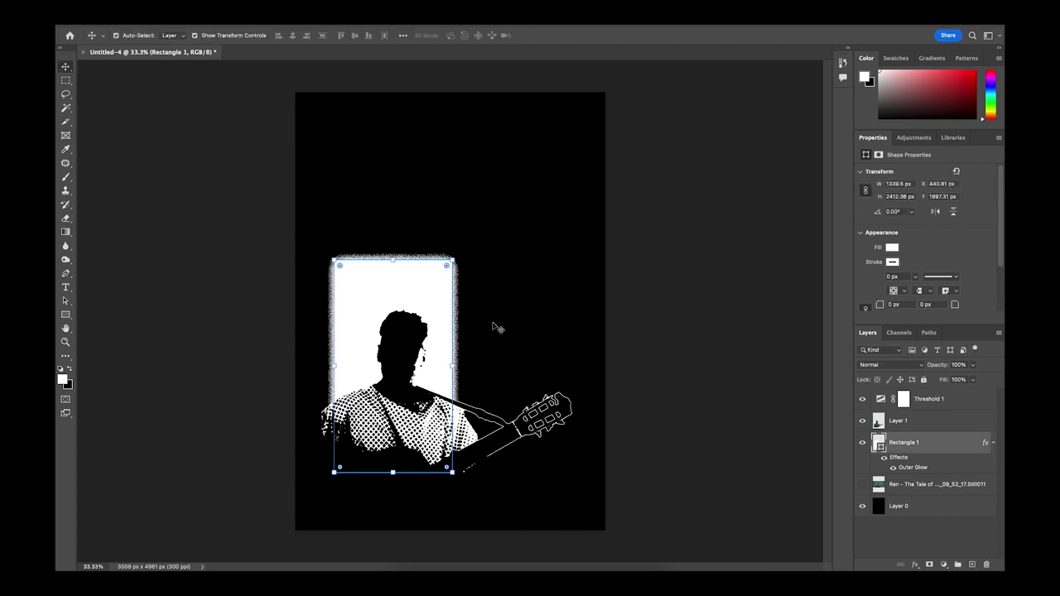
key(t)
click(359, 193)
text(REN)
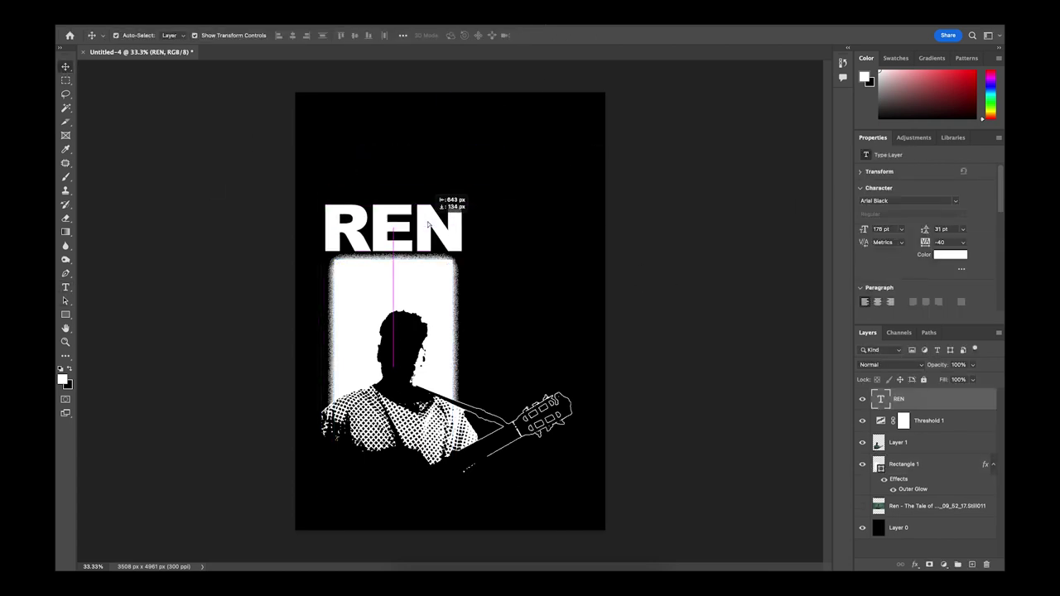
Step: Give REN a black Color Overlay and grainy white Outer Glow, then move it onto the rectangle
double_click(944, 398)
click(624, 274)
click(627, 233)
click(841, 127)
click(960, 94)
click(624, 275)
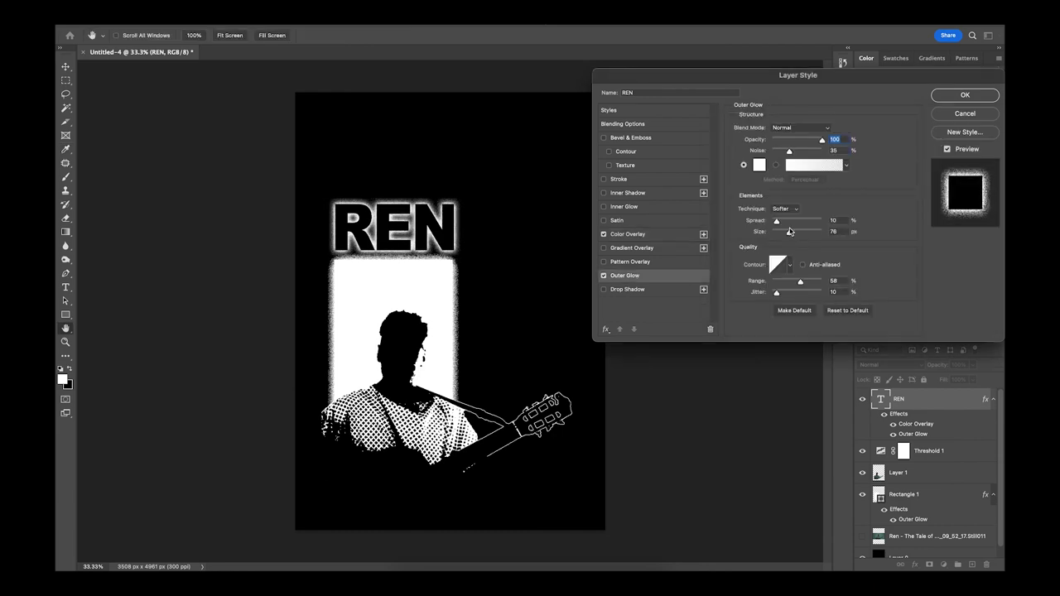
key(Return)
key(v)
drag(407, 232, 404, 285)
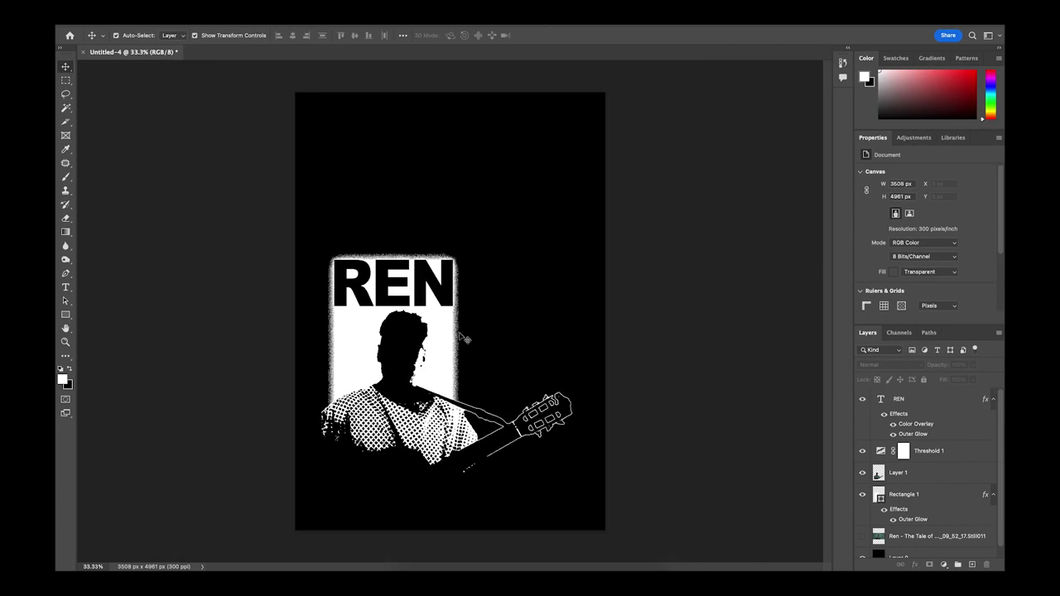
Step: Hide Rectangle 1 and add a white glowing circle below the guitarist, sized behind his head
click(449, 341)
key(ctrl+comma)
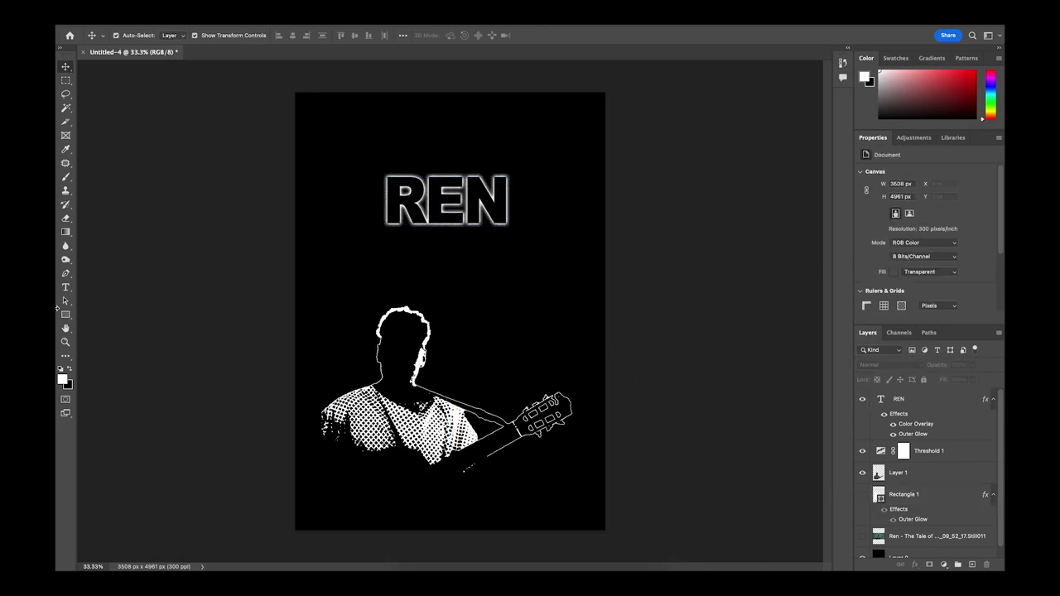
drag(546, 481, 546, 481)
click(172, 35)
click(647, 277)
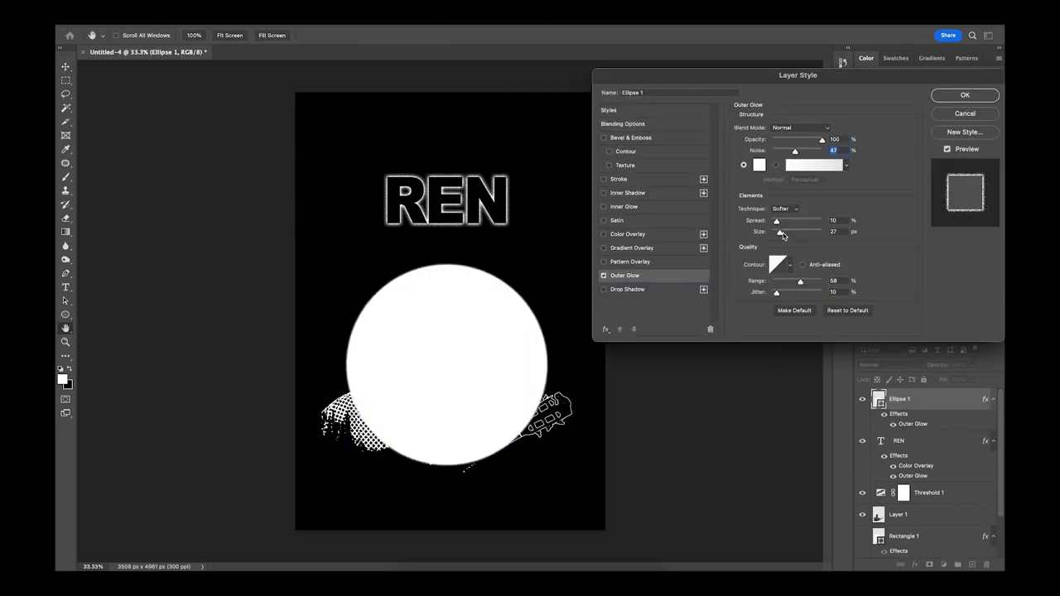
key(Return)
key(ctrl+bracketleft)
key(ctrl+bracketleft)
key(ctrl+bracketleft)
drag(536, 260, 514, 290)
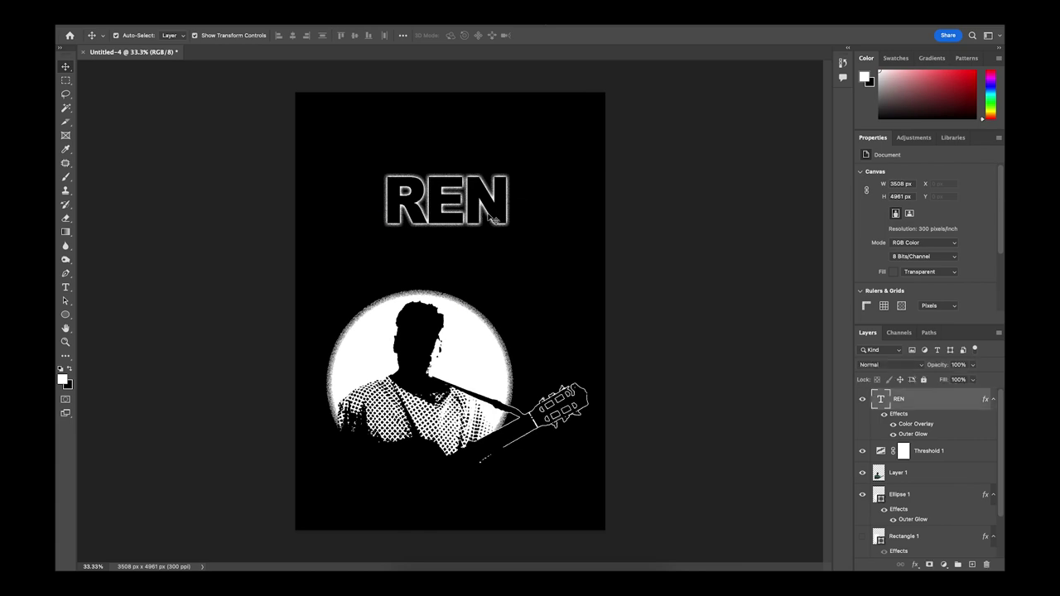
Step: Shift the figure group up and enlarge the REN title below the guitarist
drag(494, 506, 556, 377)
click(464, 402)
key(ctrl+t)
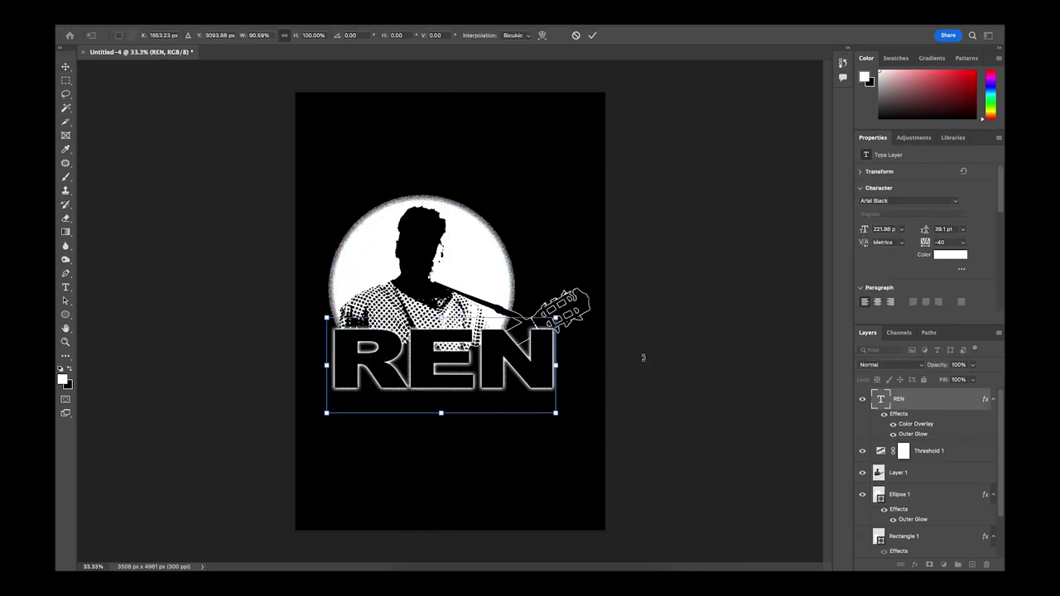
key(Return)
key(ctrl+1)
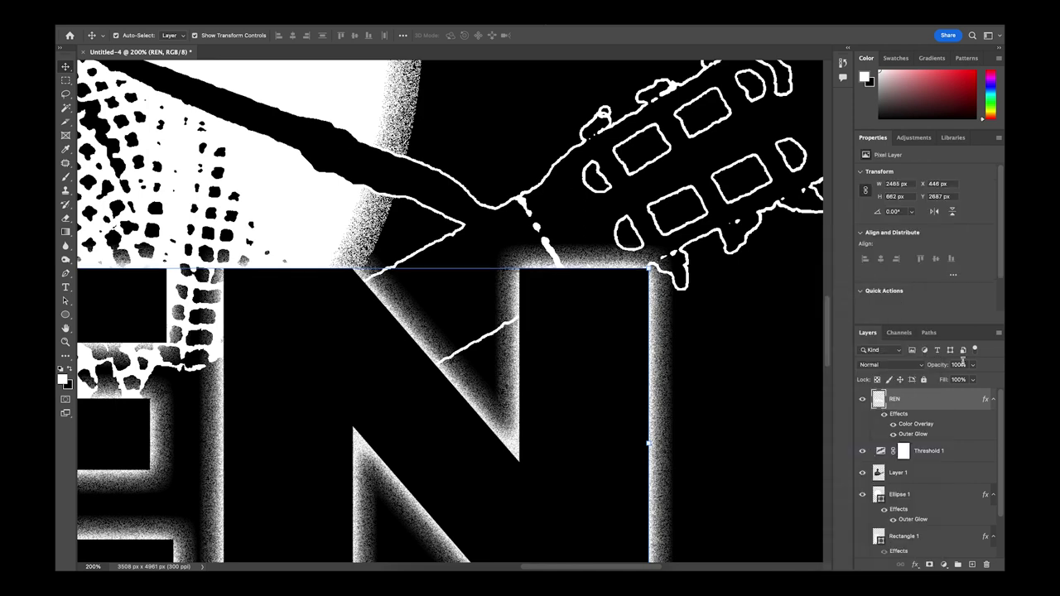
Step: Place Pen shape anchors along the guitar neck edge over REN, then select the REN layer
key(p)
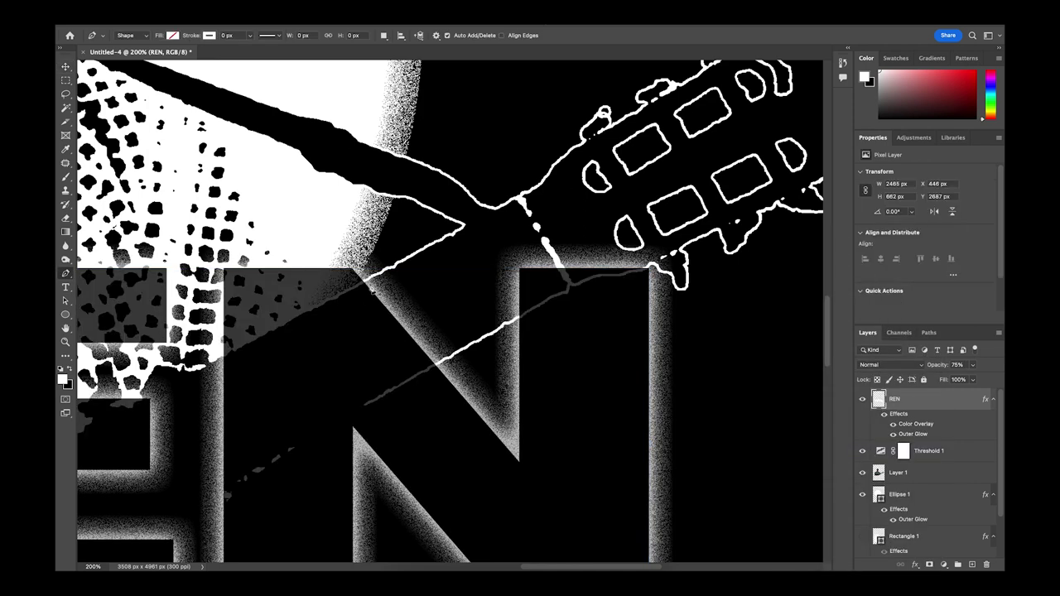
scroll(556, 302, up, 3)
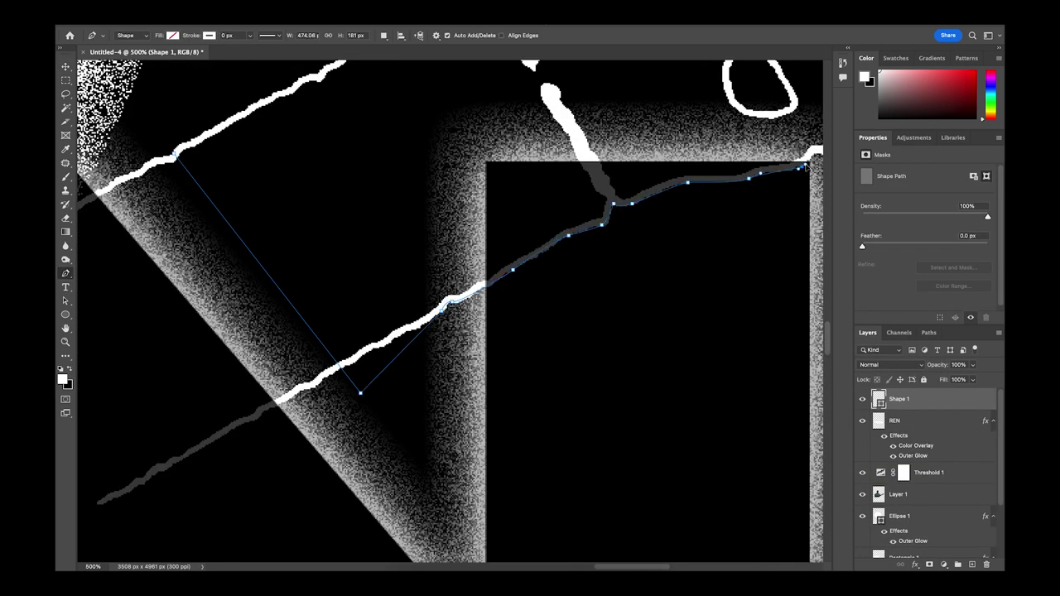
drag(805, 165, 677, 192)
scroll(364, 354, down, 3)
click(565, 280)
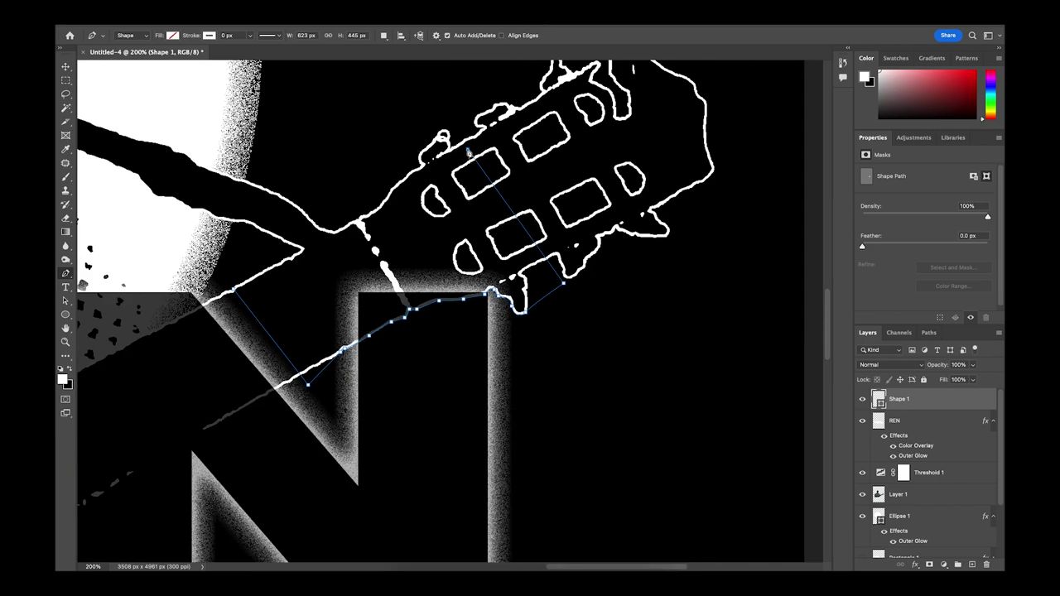
click(899, 421)
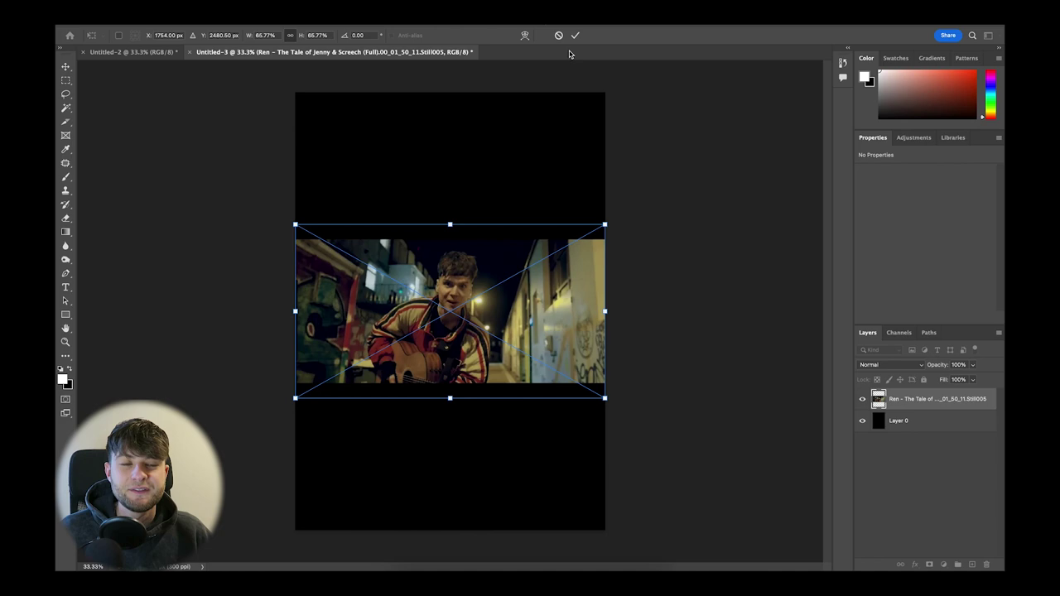
Step: Rasterize the alley still, select the guitarist, refine the jacket edge with the Pen, and copy him to a layer
key(Return)
right_click(910, 398)
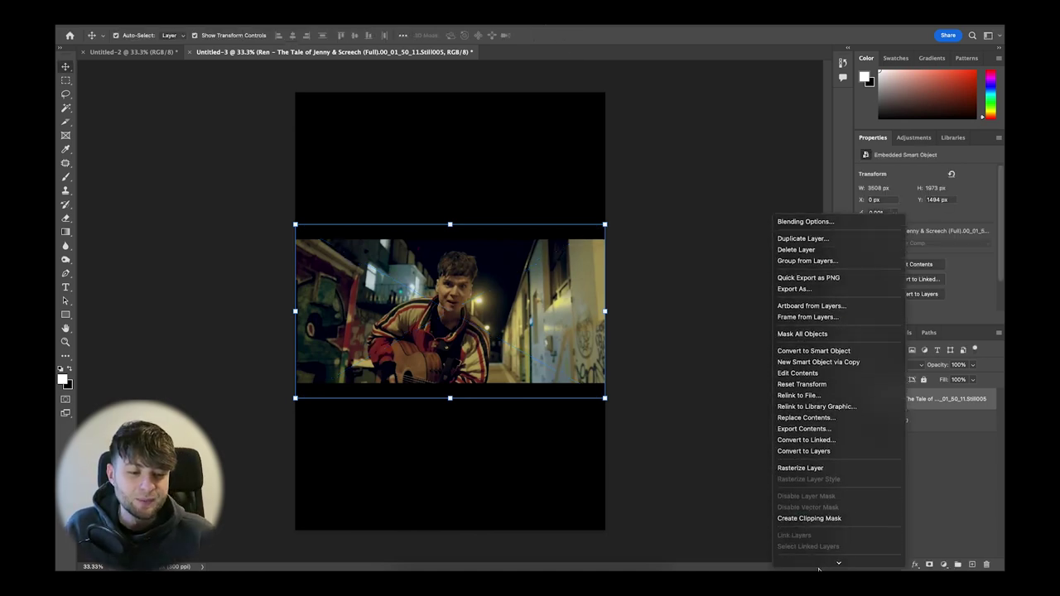
click(807, 463)
click(908, 280)
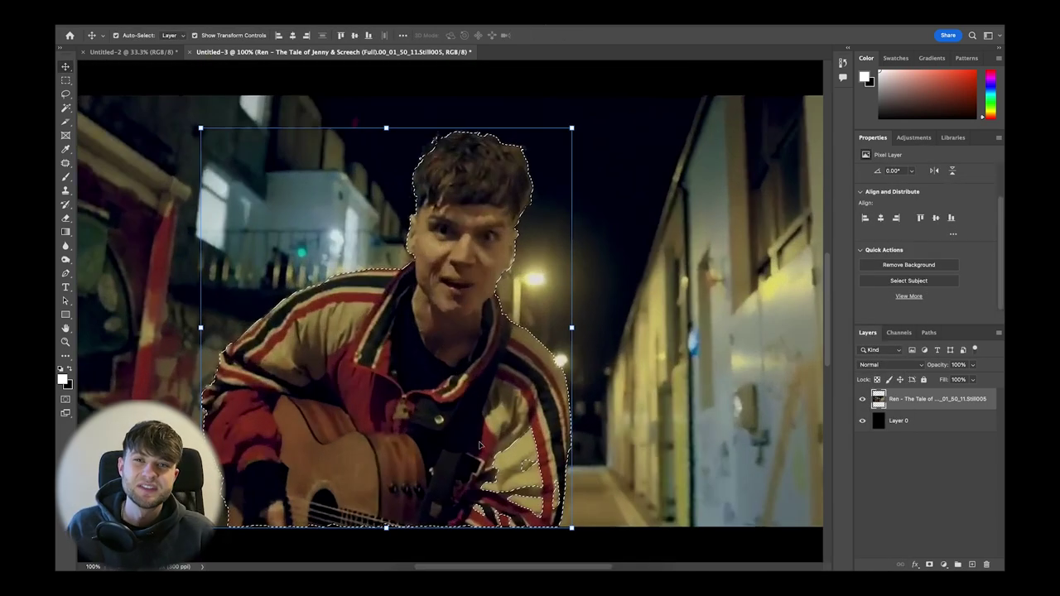
key(p)
click(547, 419)
click(563, 481)
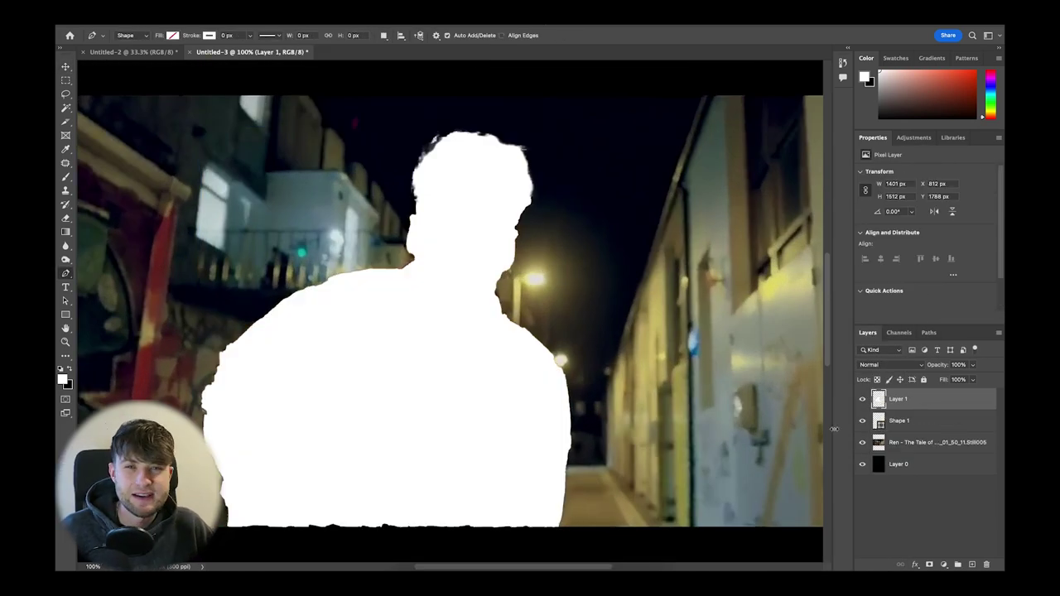
key(ctrl+j)
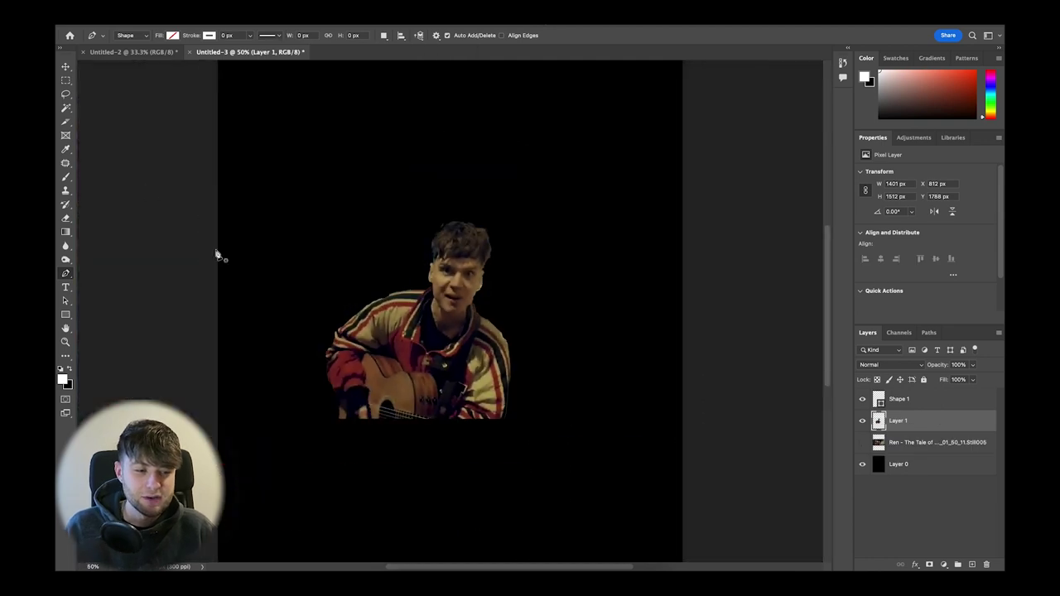
Step: Move the cut-out guitarist lower and right, then add a lowered Threshold adjustment
drag(439, 344, 452, 463)
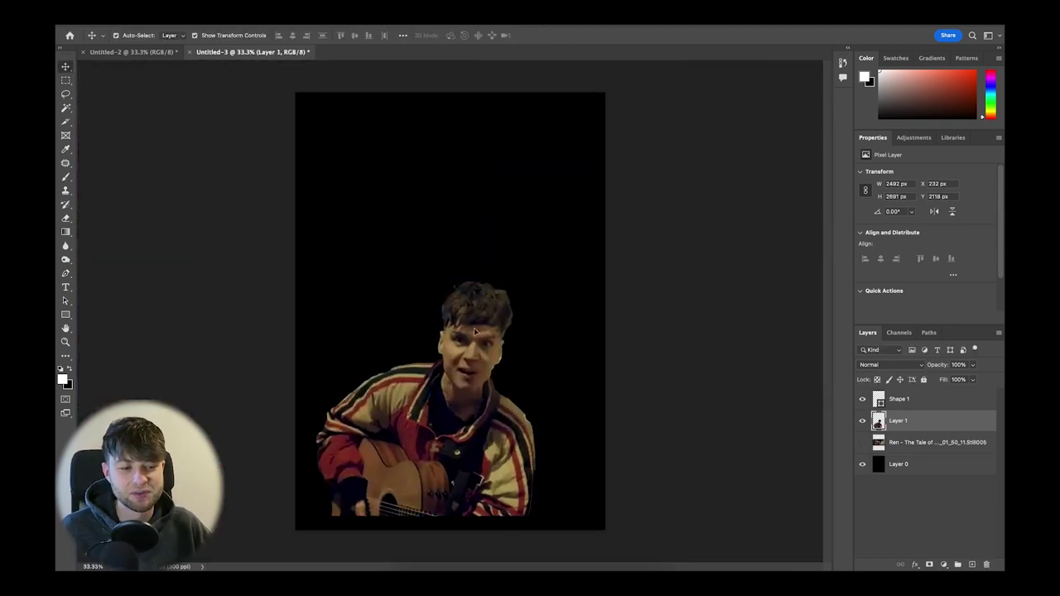
drag(426, 430, 455, 432)
click(943, 565)
click(952, 530)
drag(926, 234, 885, 227)
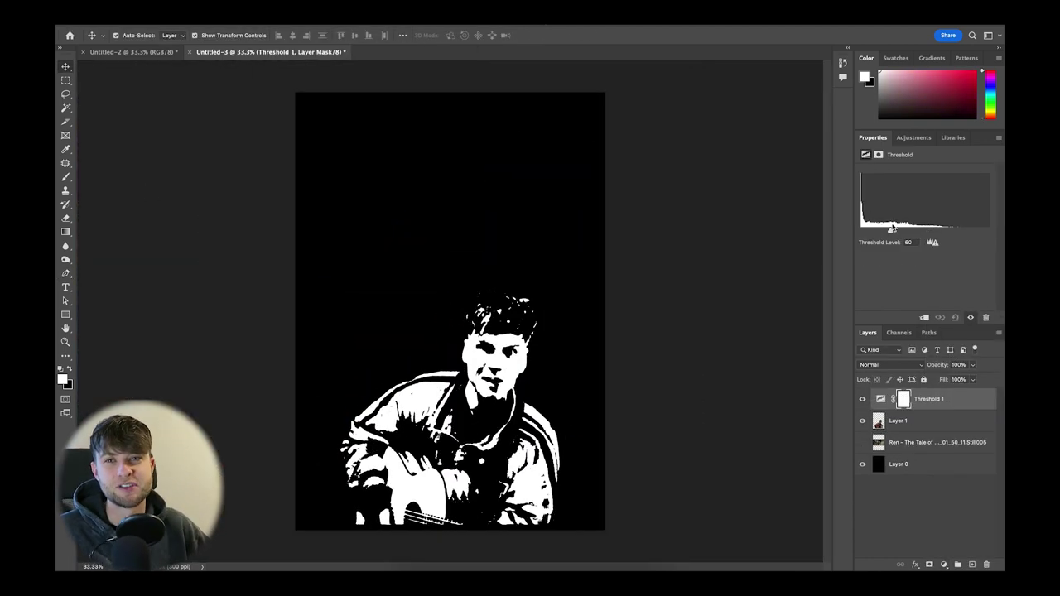
Step: Select tones with Color Range and stamp them onto a new layer
click(931, 424)
click(288, 124)
key(Return)
click(925, 444)
key(ctrl+alt+shift+e)
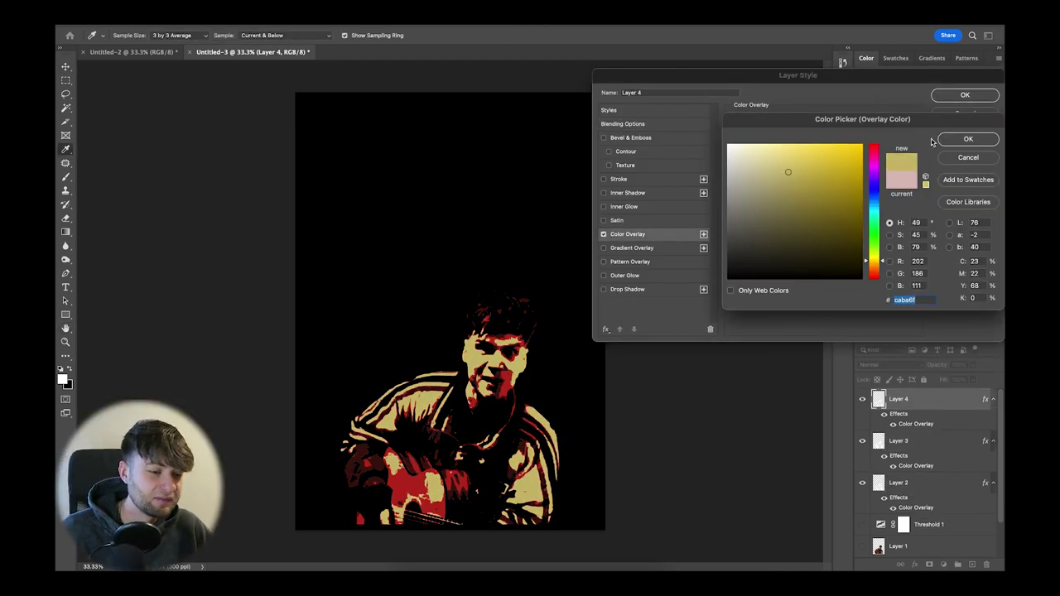
Step: Confirm the yellow overlay and nudge the merged Layer 6 portrait slightly right
click(962, 140)
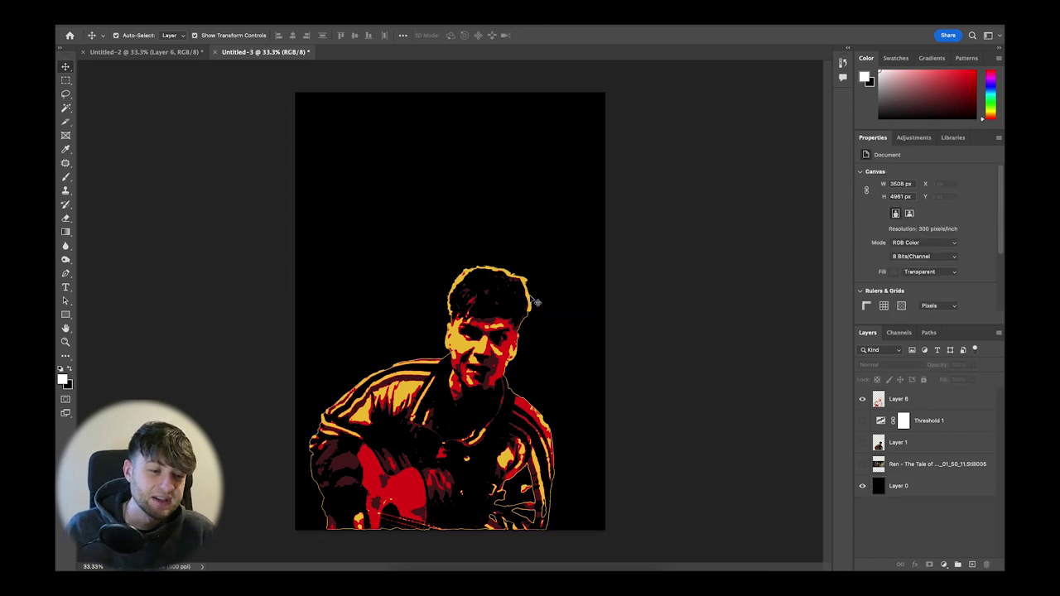
drag(537, 302, 551, 303)
scroll(516, 314, up, 2)
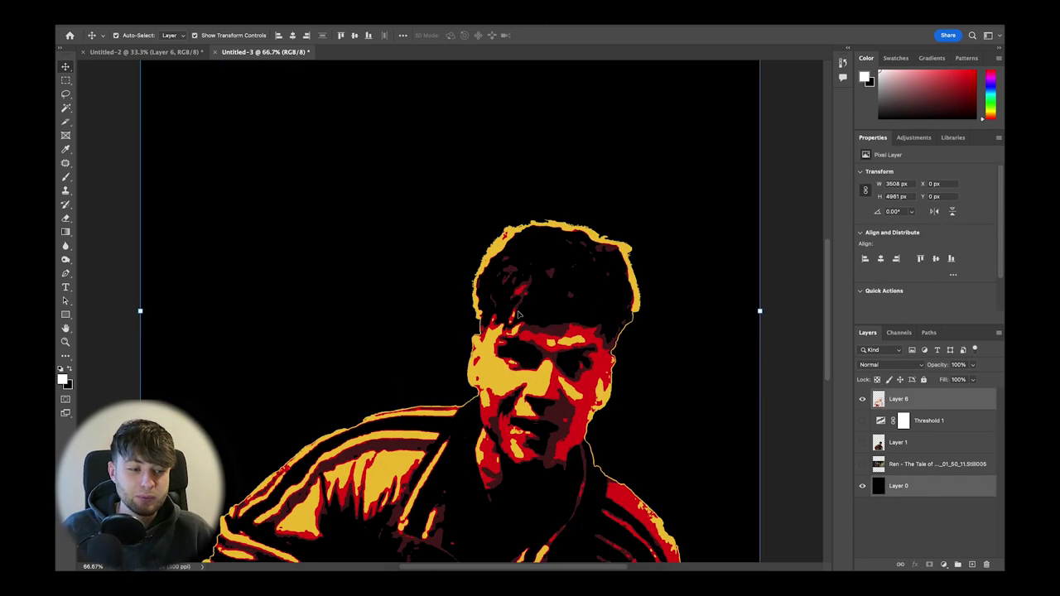
scroll(515, 314, down, 3)
click(743, 384)
scroll(743, 384, up, 1)
scroll(559, 442, down, 2)
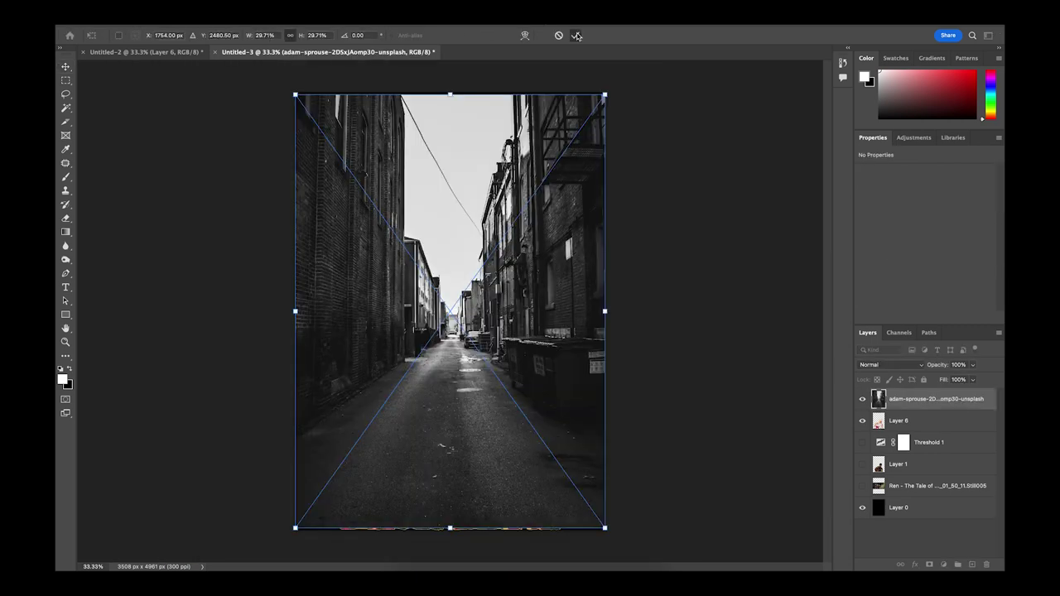
Step: Add a Threshold to the alley photo, merge it, and place the portrait above it
click(943, 564)
click(956, 518)
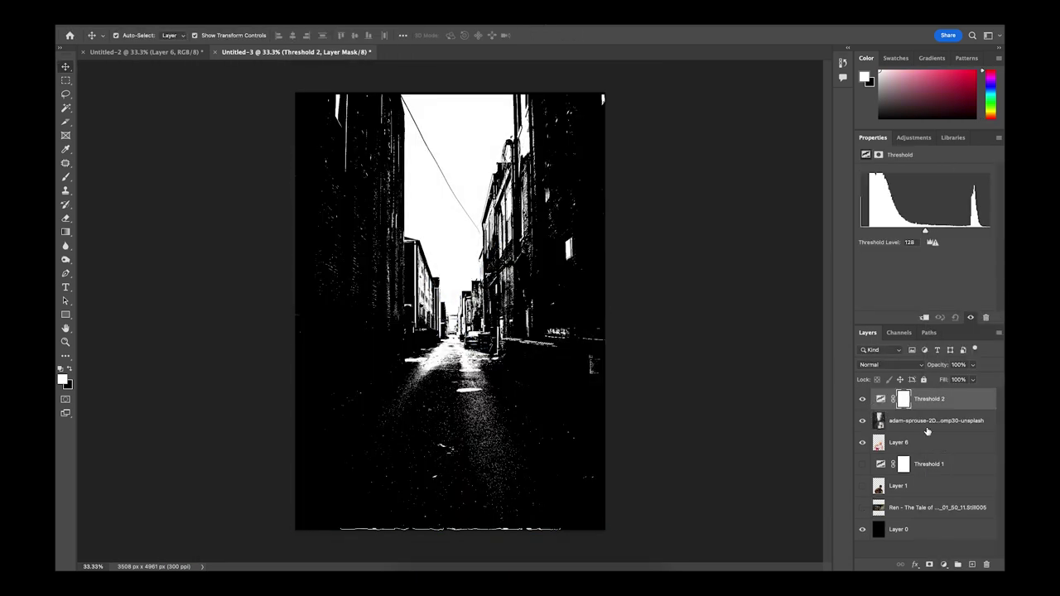
shift+click(914, 424)
key(ctrl+e)
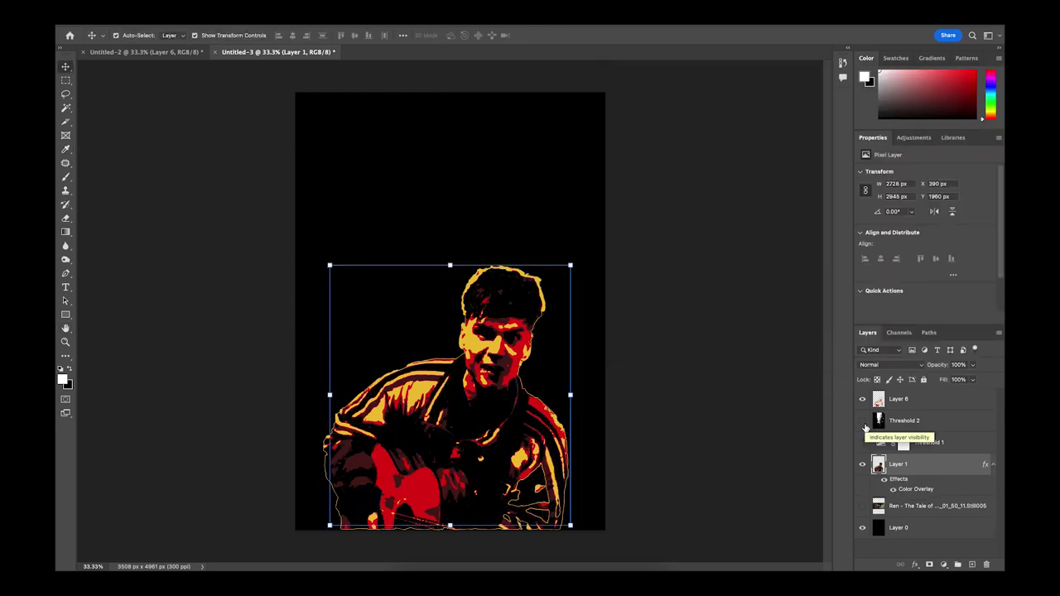
click(863, 423)
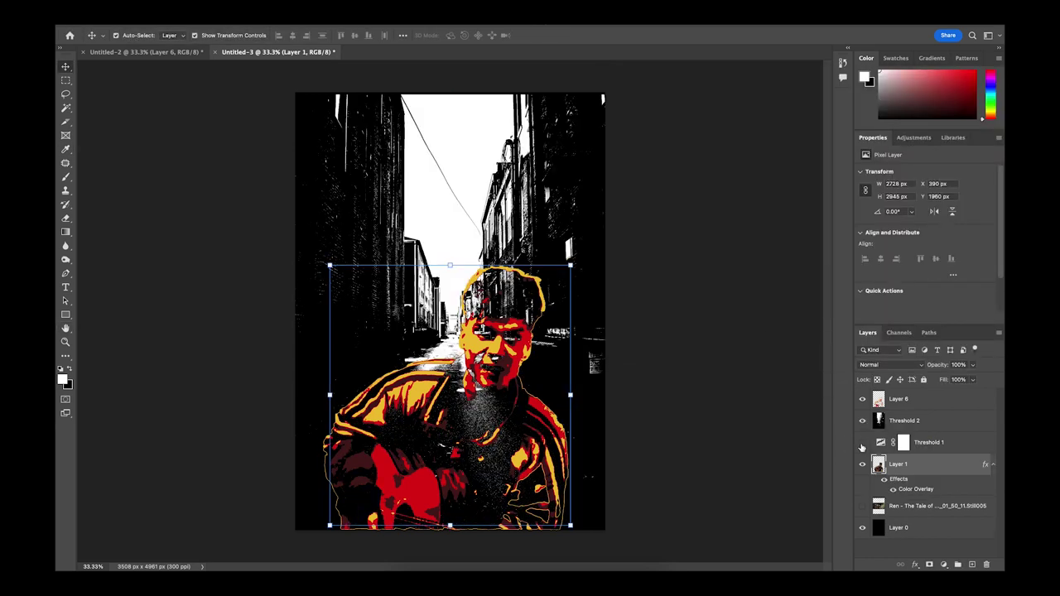
drag(924, 420, 924, 414)
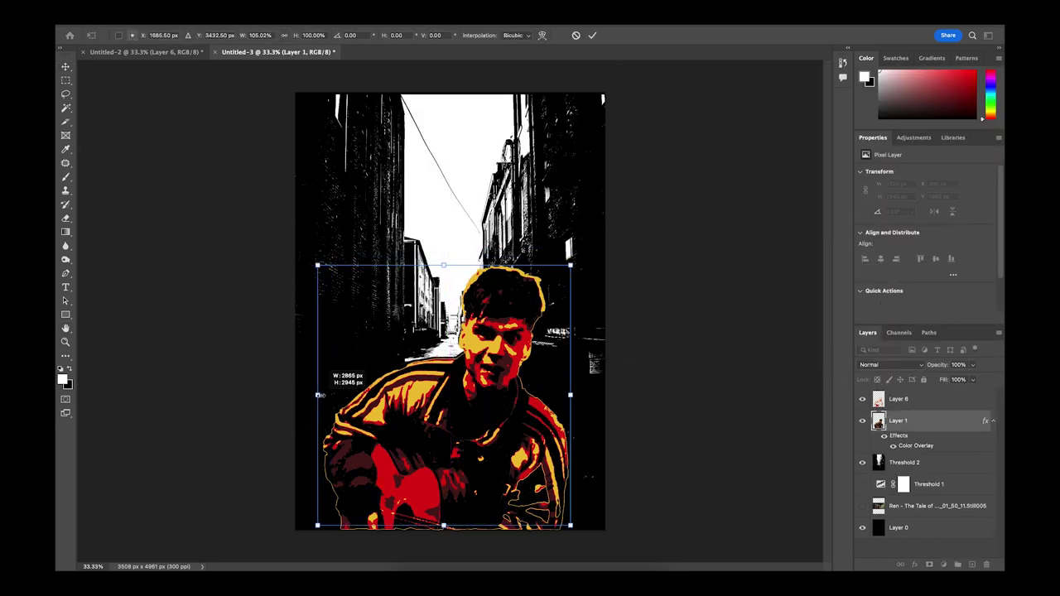
key(Return)
Step: Give the alley layer a red Color Overlay in Multiply mode at 80% opacity
double_click(952, 462)
click(626, 233)
click(842, 129)
click(960, 137)
click(800, 130)
click(782, 178)
drag(825, 142, 806, 145)
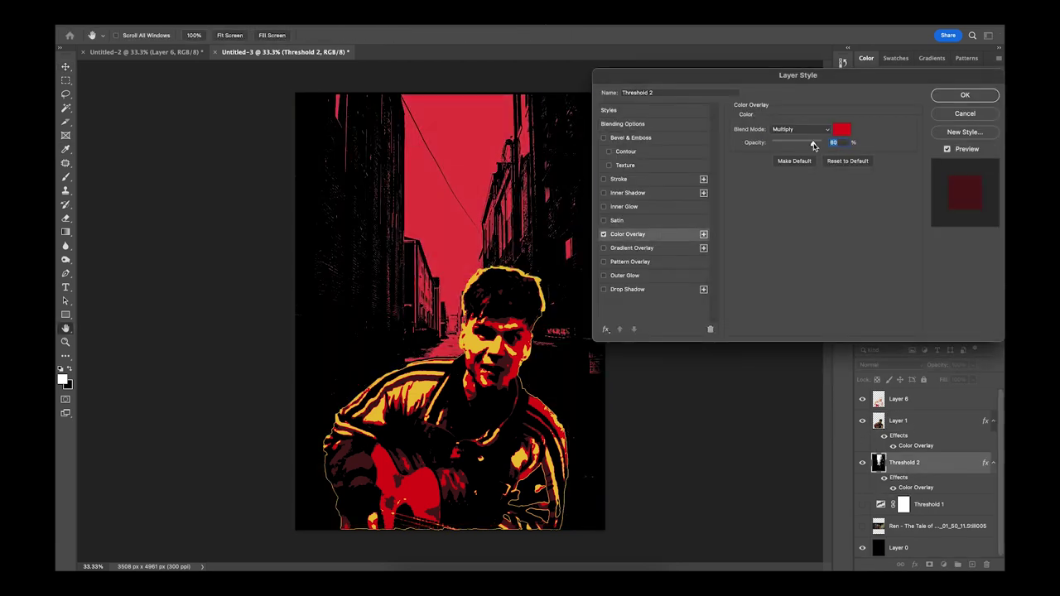
click(842, 129)
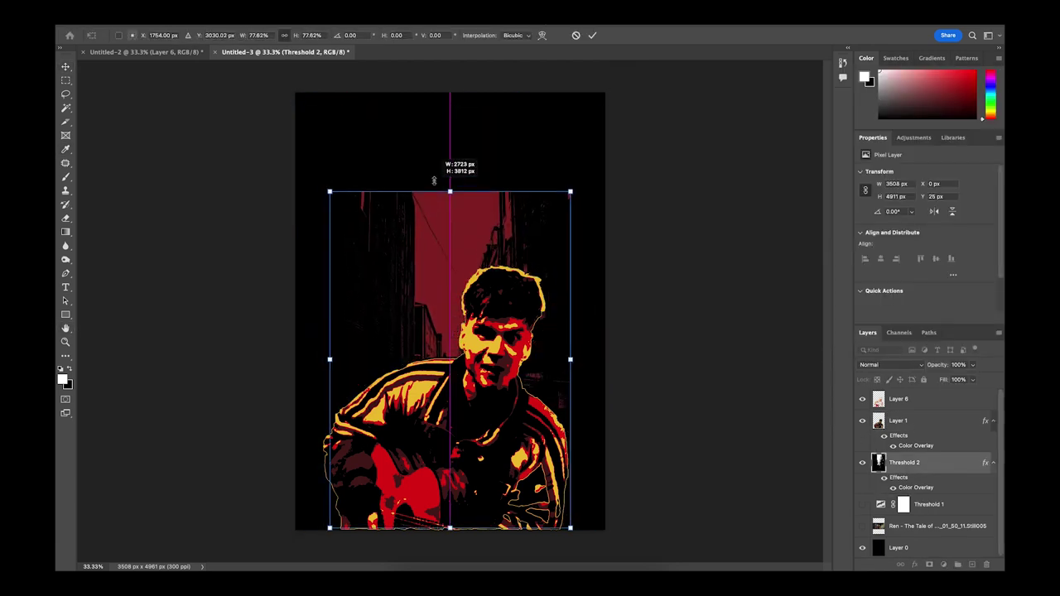
Step: Shrink the red alley behind the guitarist and start the THE TALE Of SCREECH title text
drag(433, 180, 433, 149)
key(Return)
click(331, 137)
text(THE TALE)
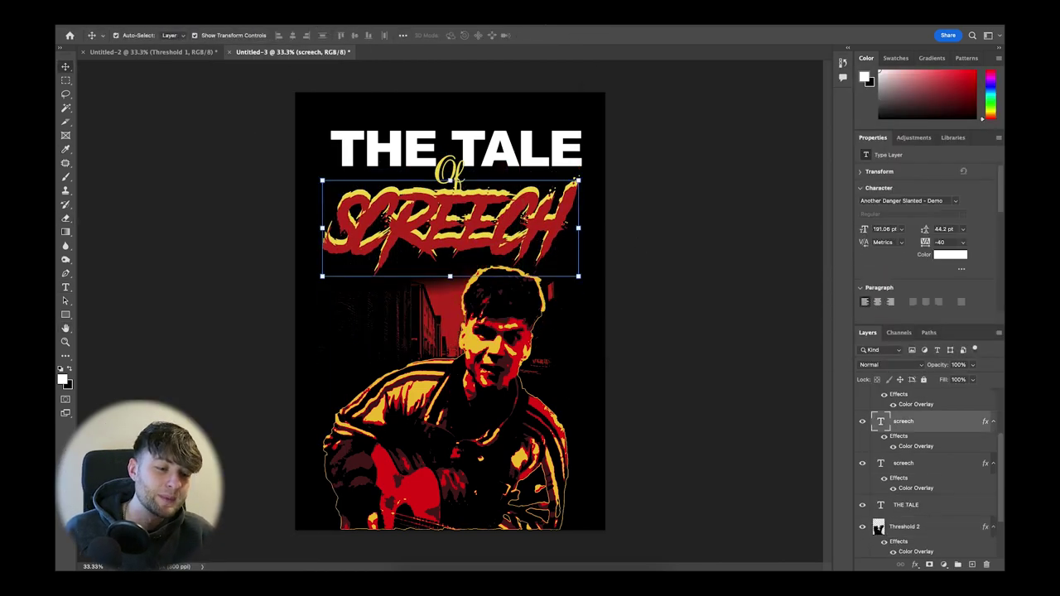
key(super+shift+x)
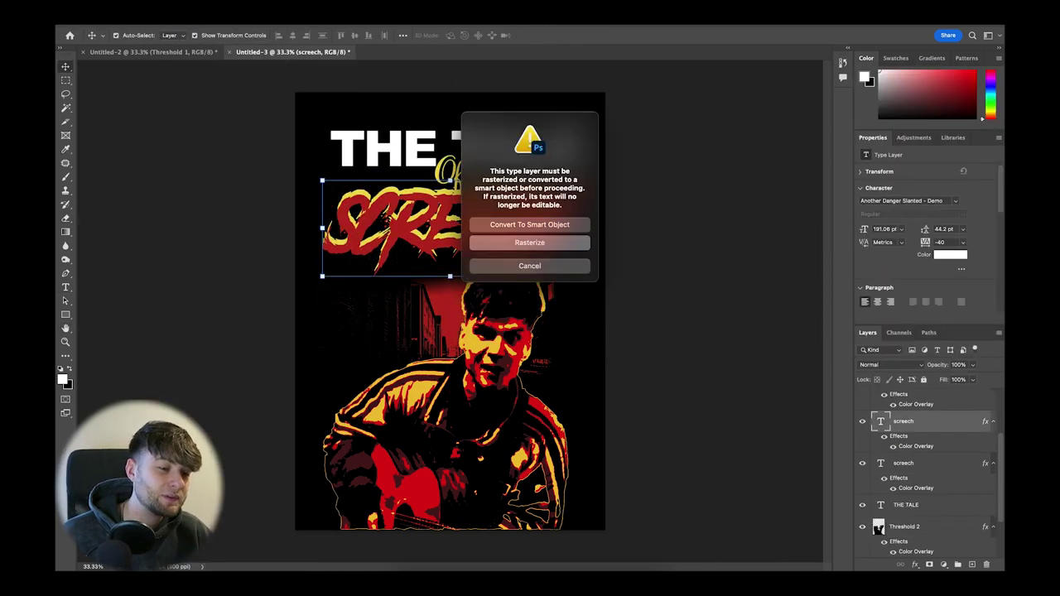
Step: Rasterize the SCREECH layer and Liquify long drips down from its letters
click(529, 225)
scroll(332, 414, up, 2)
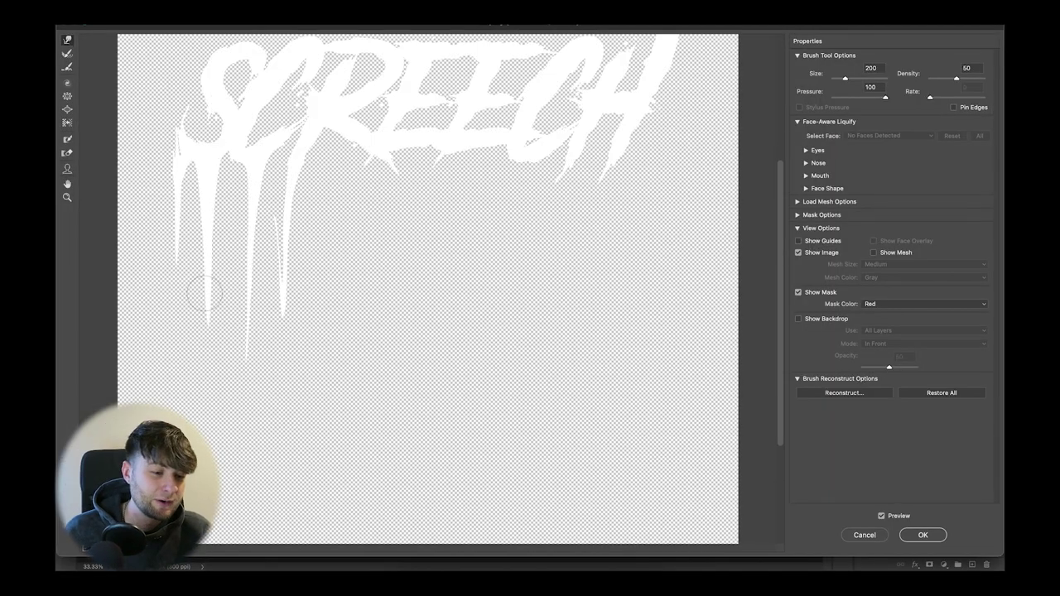
mouse_move(204, 289)
mouse_down()
mouse_move(286, 266)
mouse_move(374, 161)
mouse_up()
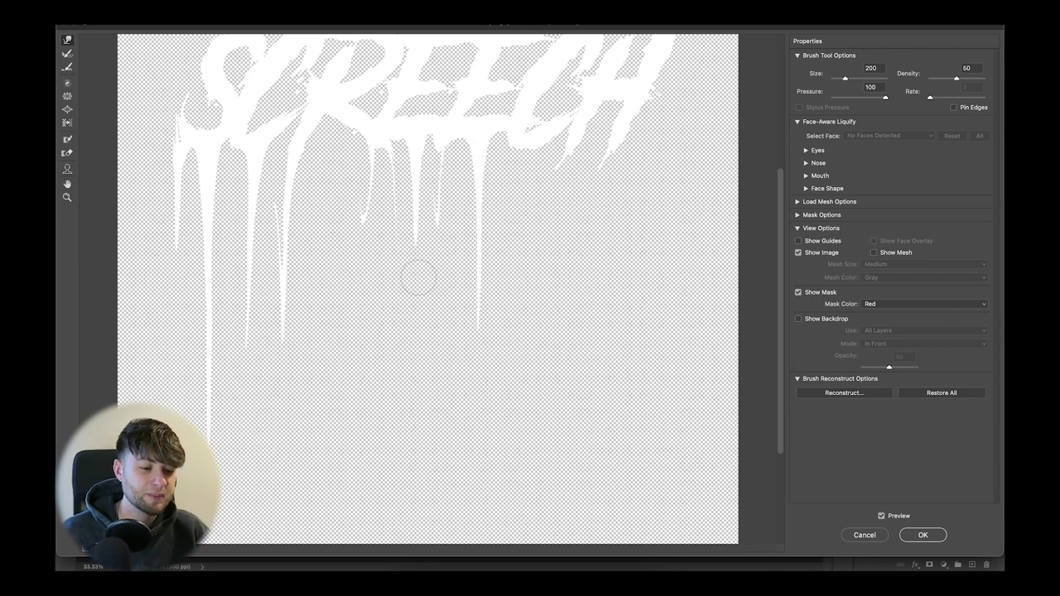
scroll(592, 149, up, 4)
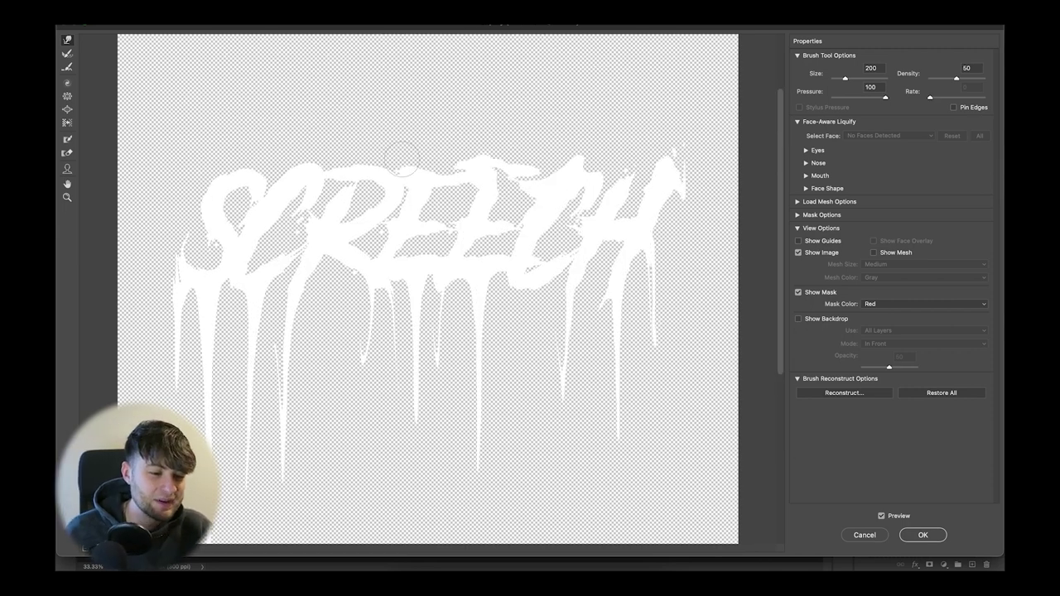
key(Return)
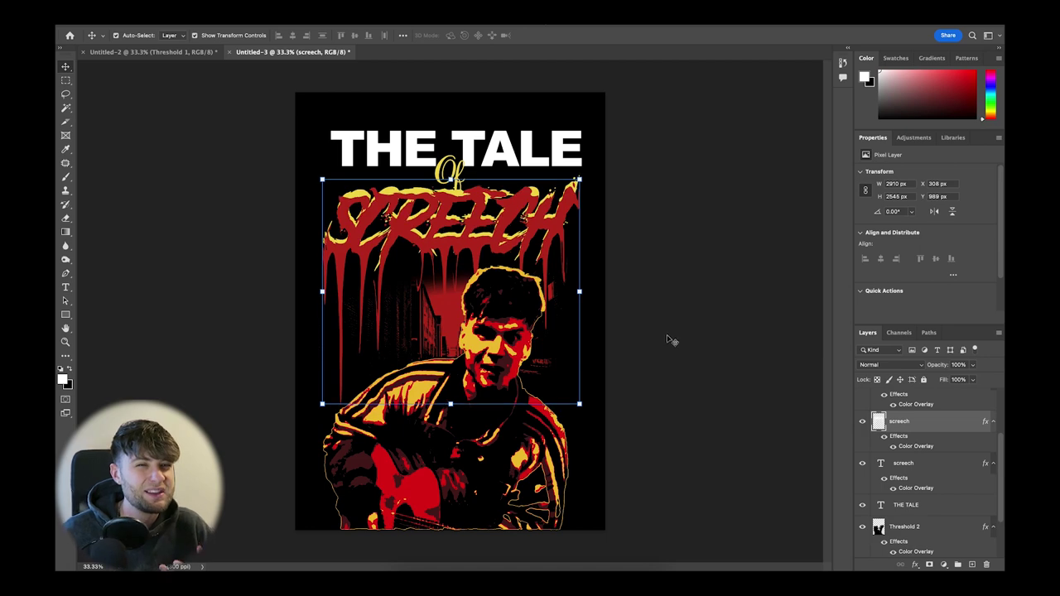
Step: Move the drip layer below the SCREECH text and recolour its overlay warm yellow
key(ctrl+bracketleft)
double_click(915, 488)
click(840, 130)
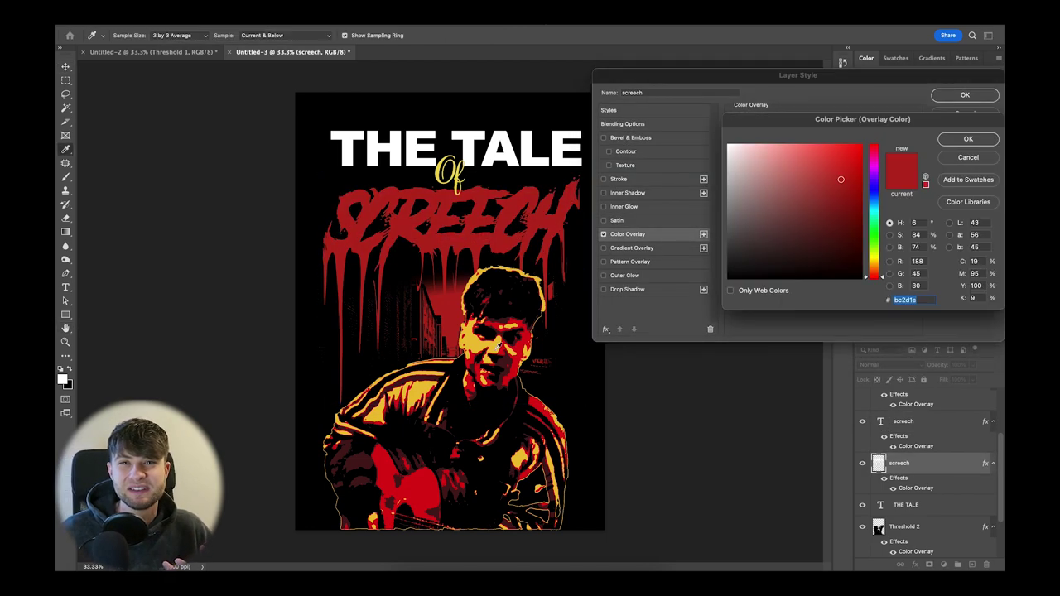
click(839, 158)
click(832, 147)
click(813, 151)
key(Return)
key(Return)
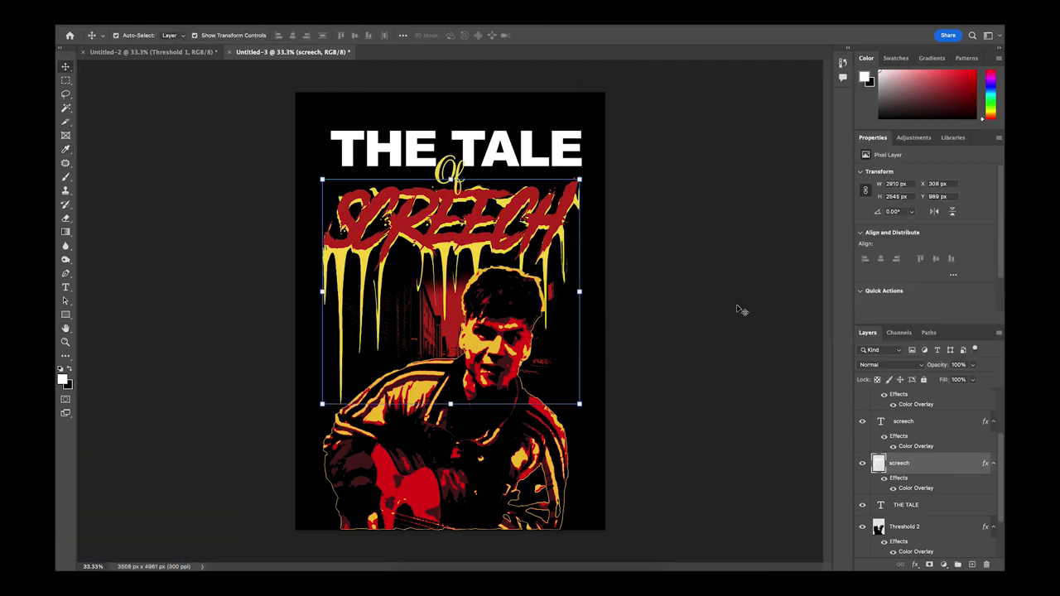
Step: Nudge THE TALE down, stamp all visible layers into one, and shift it up slightly
key(alt+bracketleft)
key(shift+Down)
key(ctrl+alt+shift+e)
drag(526, 346, 525, 327)
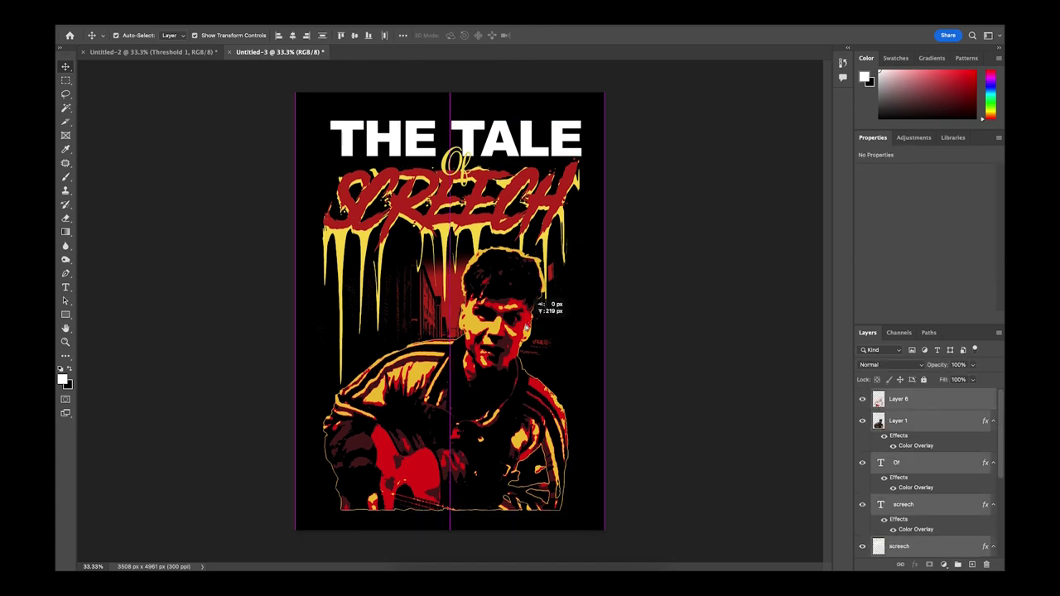